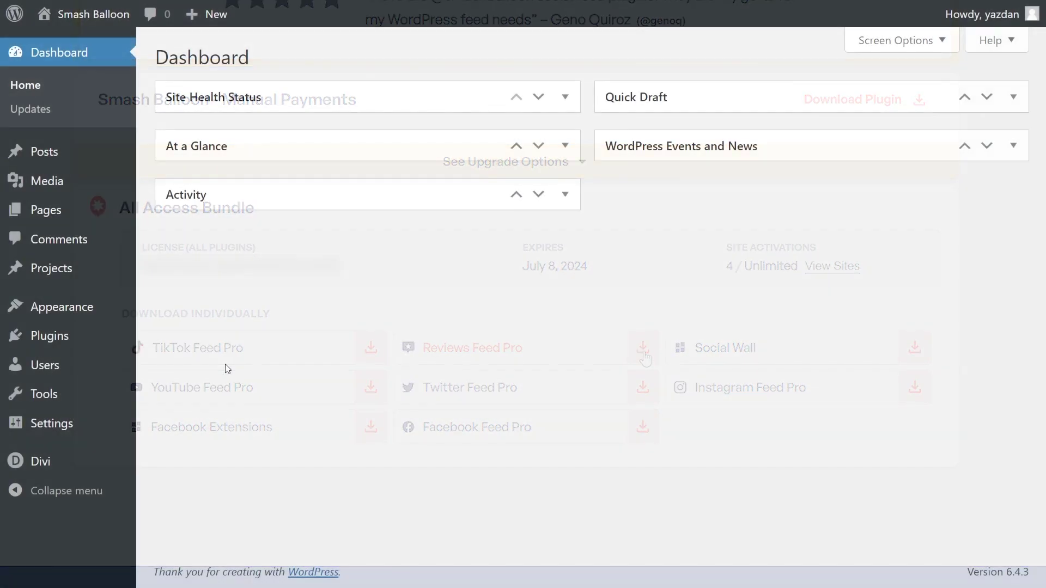
- Install the plugin from the uploaded file Reviews-Feed-Pro-1.3.1.zip and activate it
mouse_move(62, 344)
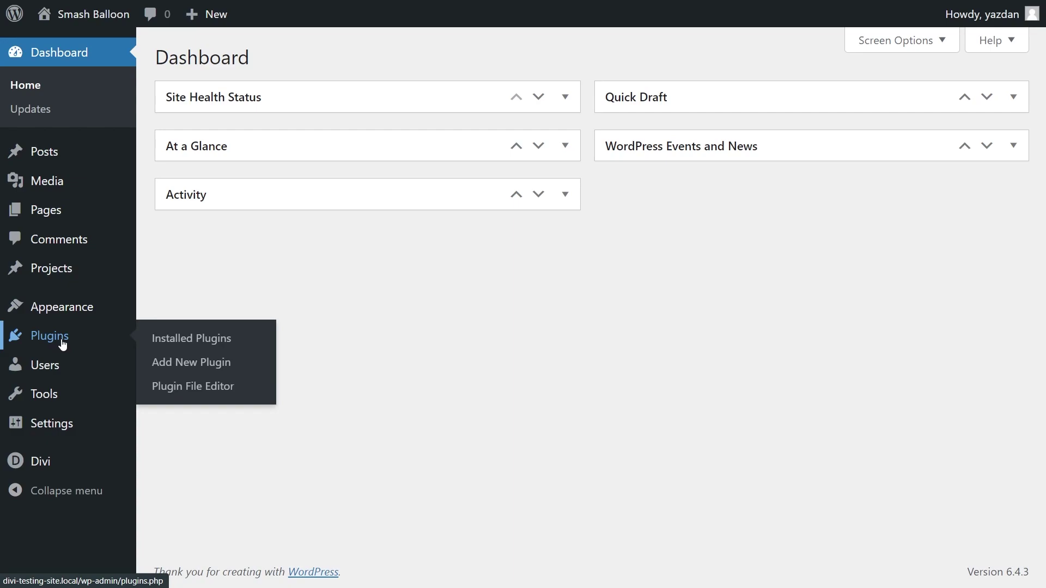
left_click(184, 362)
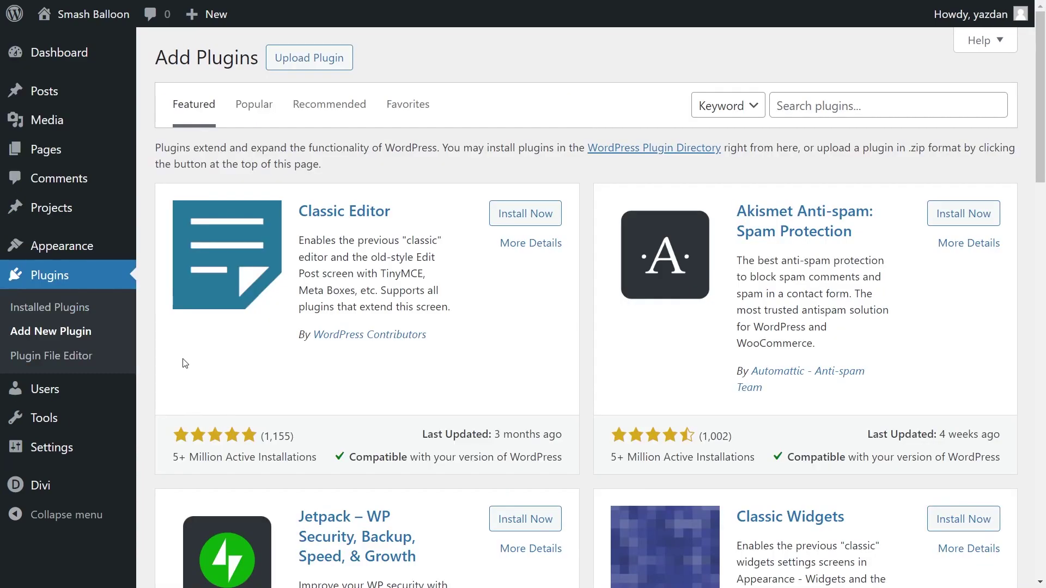
left_click(299, 66)
left_click(452, 211)
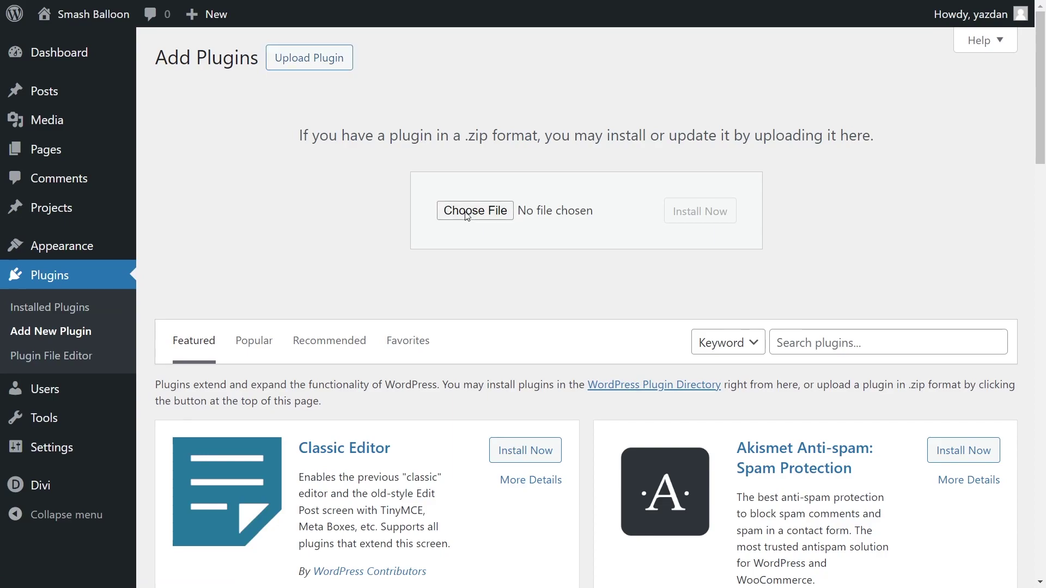
left_click(675, 214)
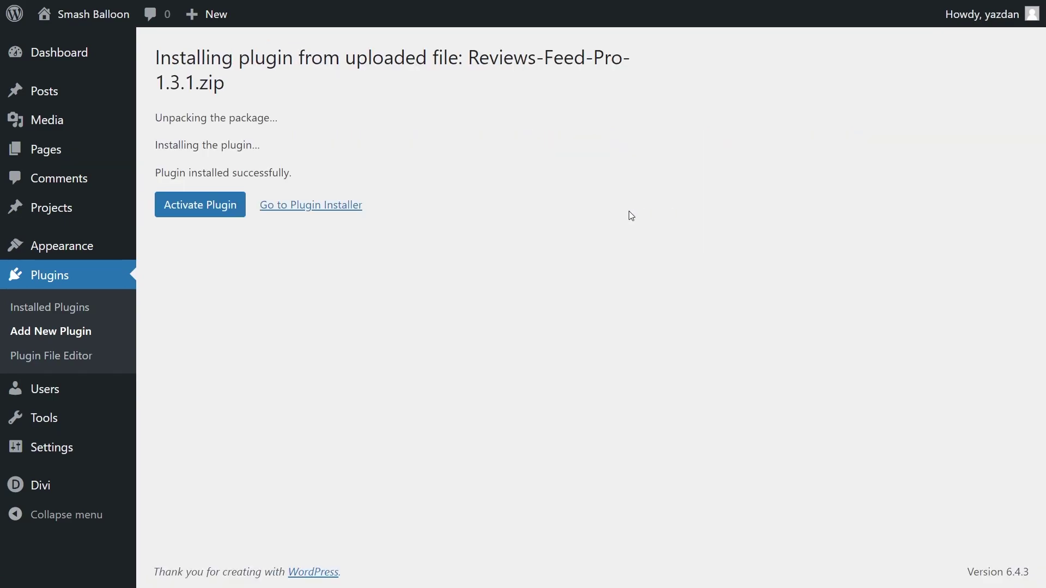
left_click(208, 205)
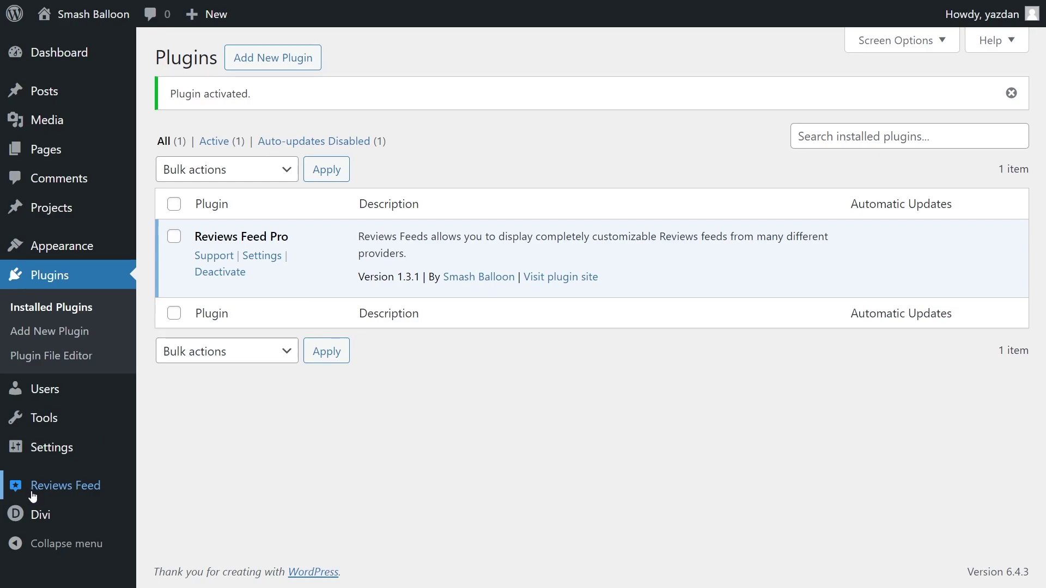
- Open the Reviews Feed plugin, paste the license key and activate the license
left_click(85, 490)
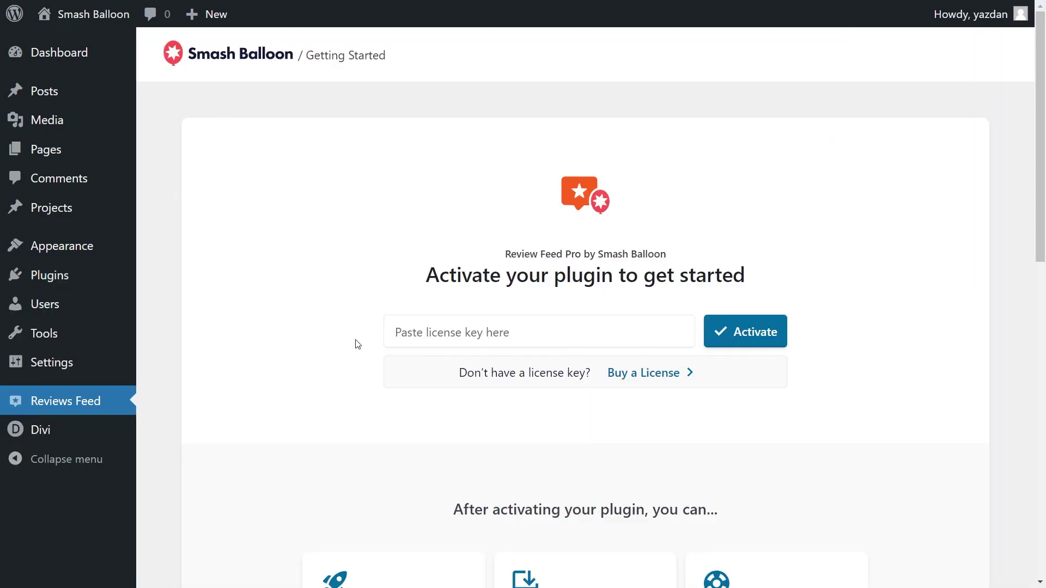
left_click(420, 342)
key("ctrl+v")
left_click(745, 333)
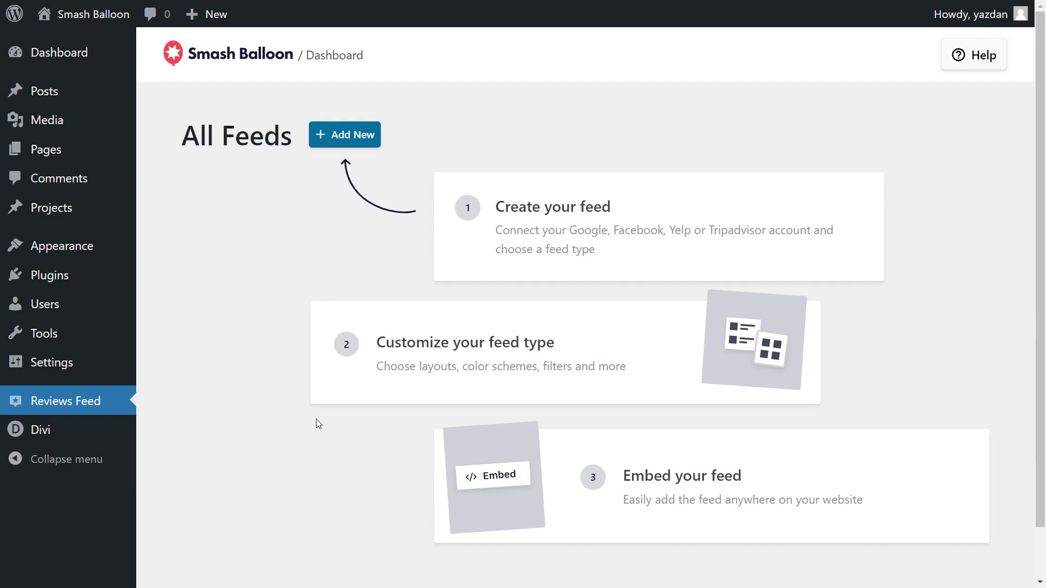
- Create a new review feed and choose Google as the type of source to add
left_click(348, 143)
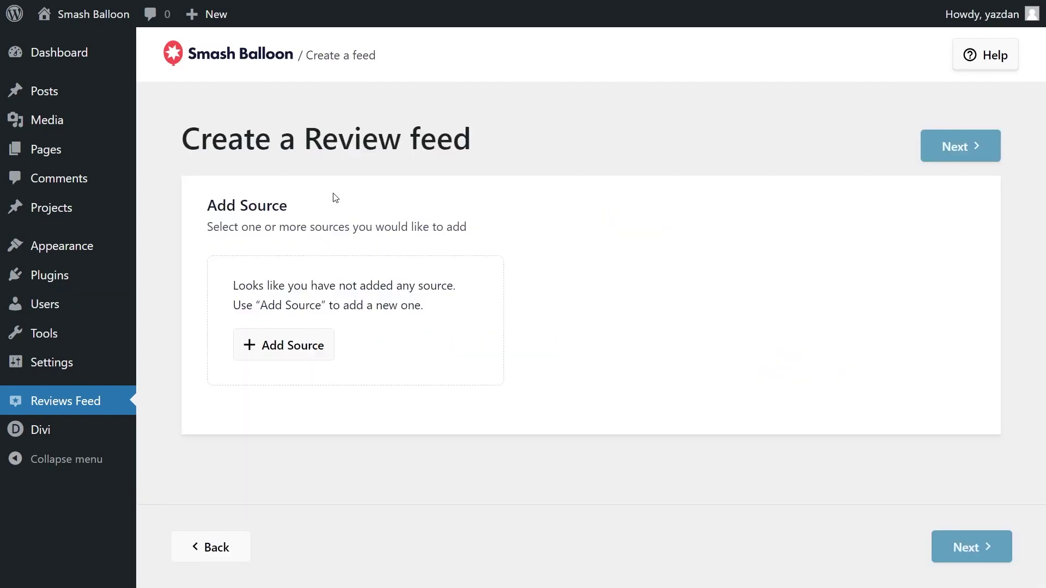
left_click(287, 355)
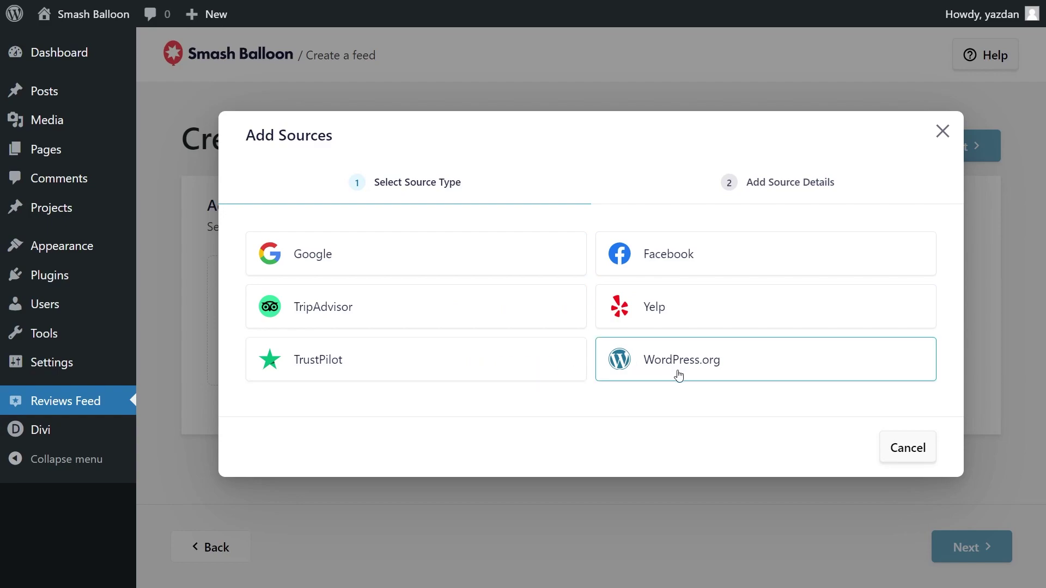
left_click(443, 267)
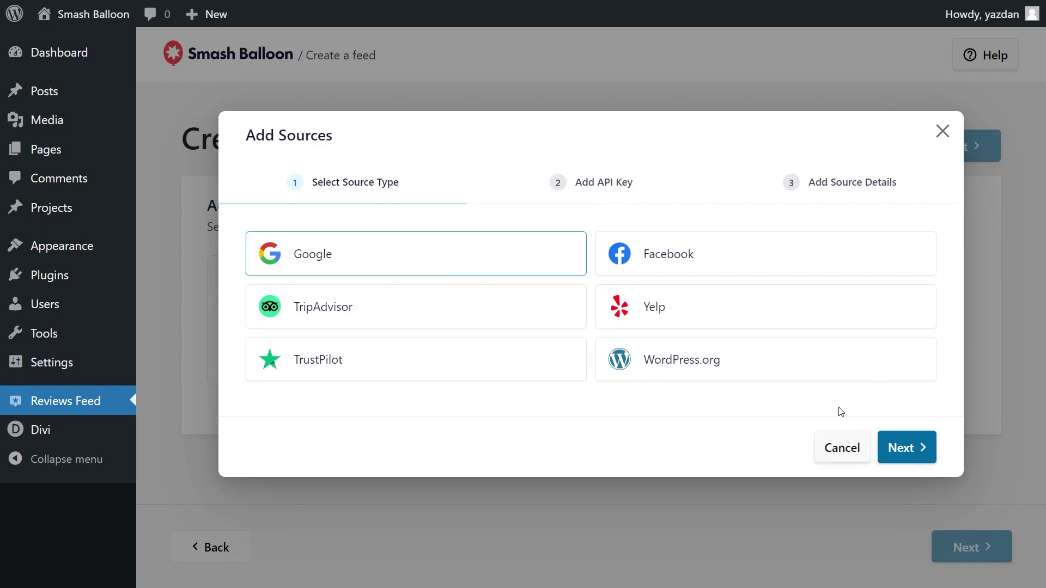
left_click(916, 450)
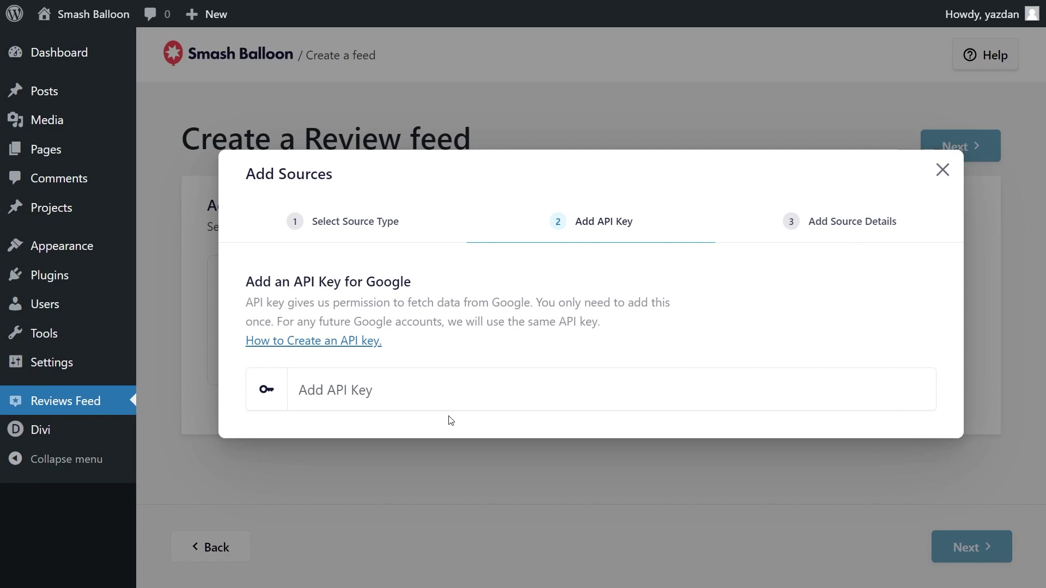
- Paste the Google API key and continue to the source details
left_click(427, 373)
key("ctrl+v")
left_click(898, 439)
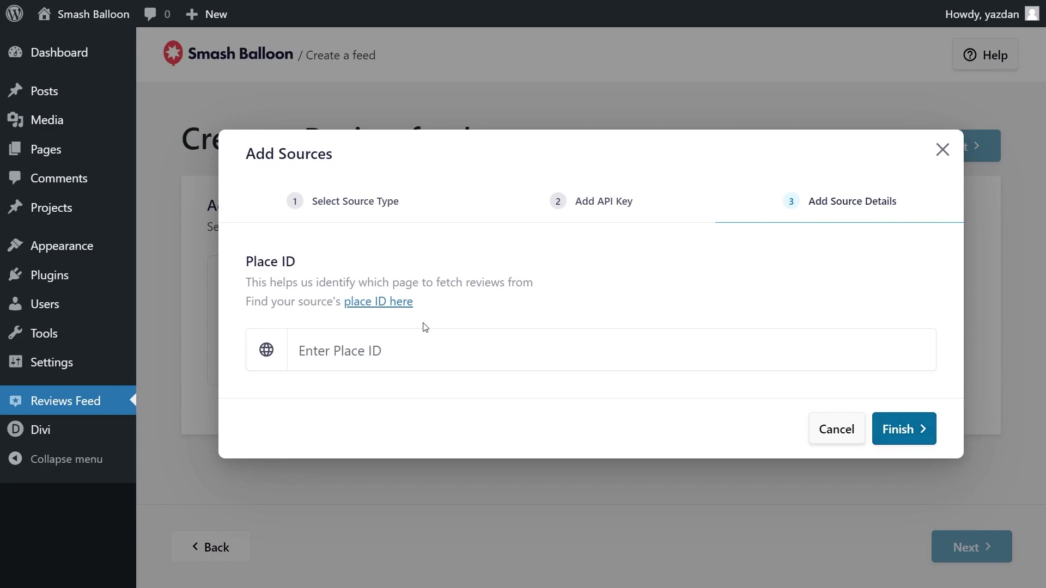
- Look up Angelina Bakery Times Square NYC in Google's place ID finder and copy its place ID
left_click(404, 303)
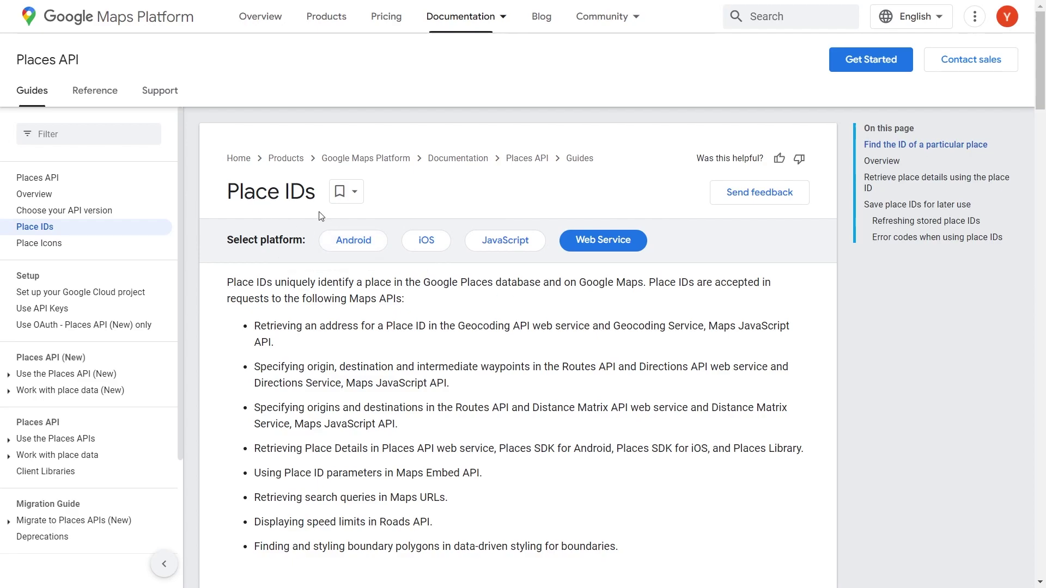
scroll(361, 272, "down", 8)
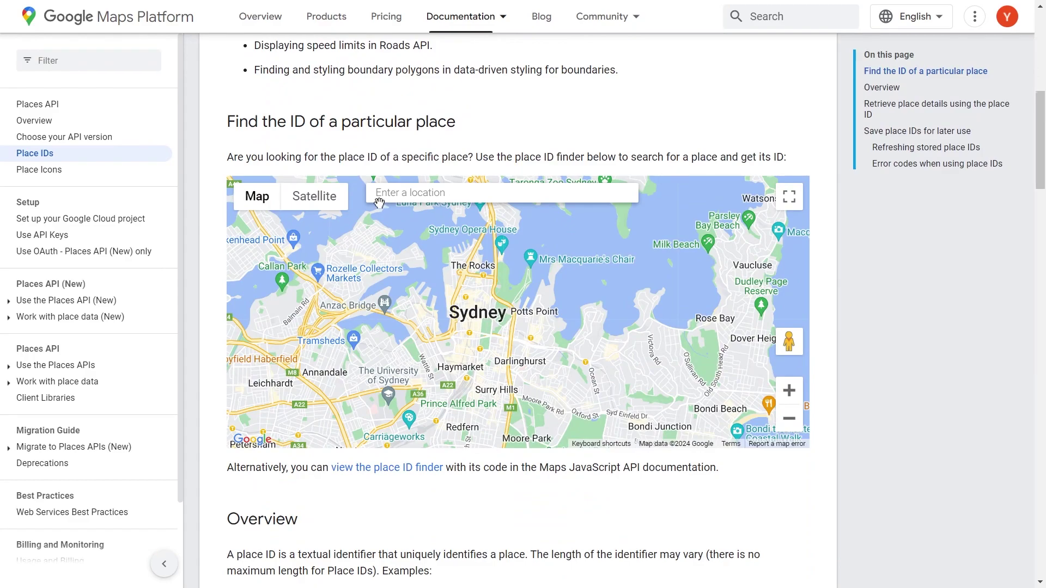
left_click(571, 198)
type("Angelina Bakery")
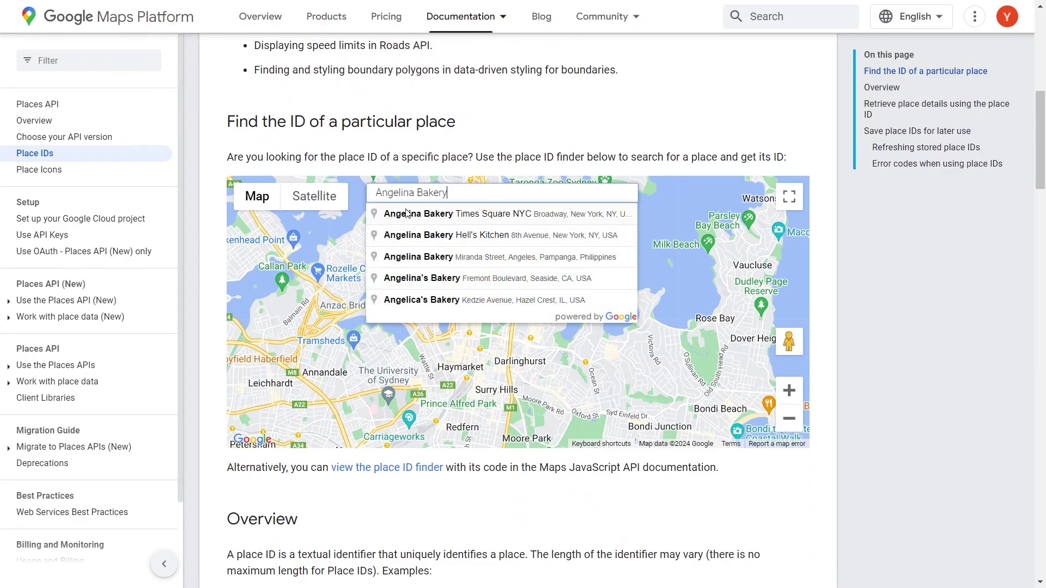
left_click(549, 215)
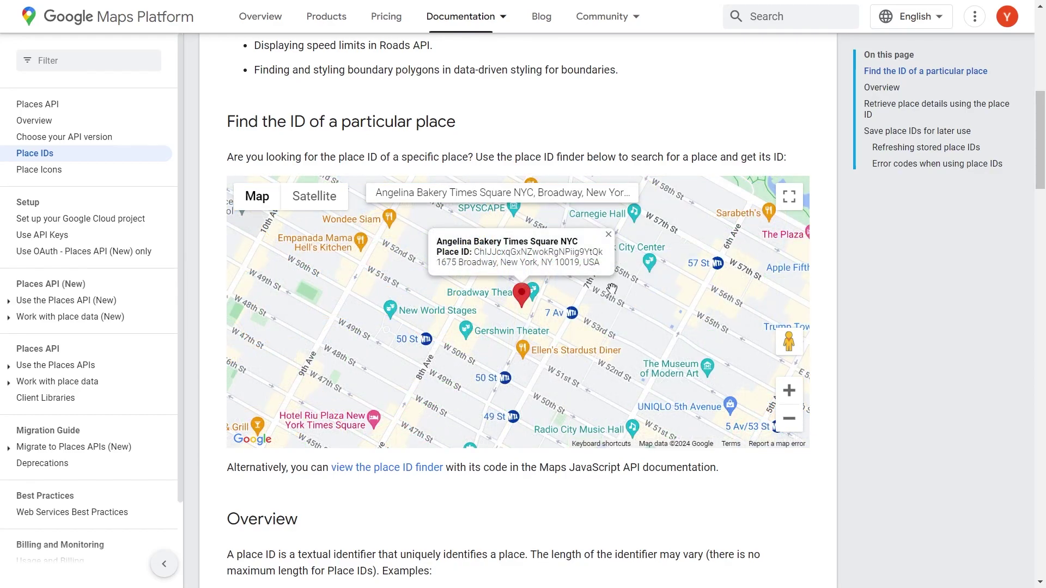
double_click(539, 252)
key("ctrl+c")
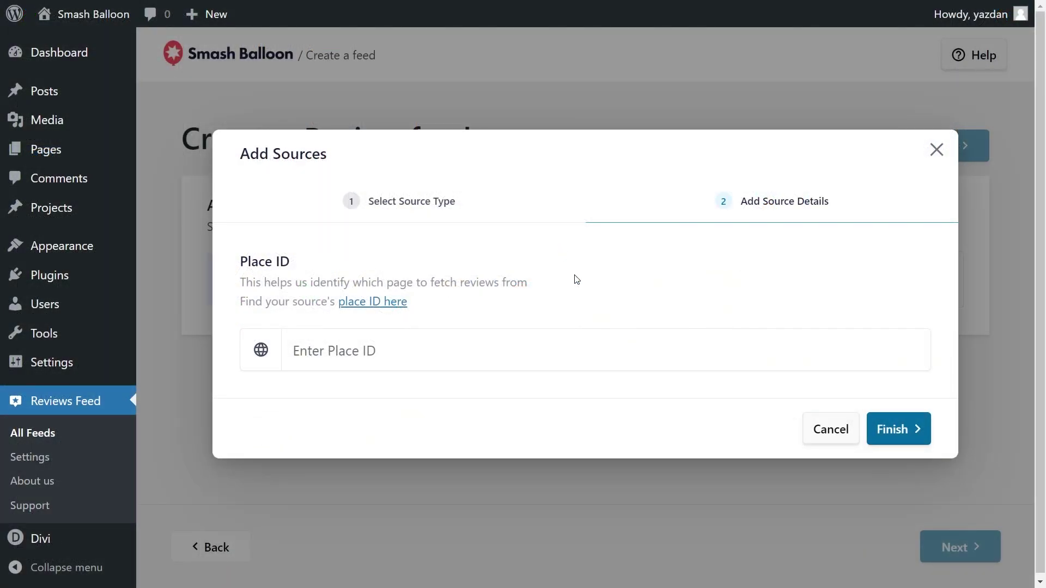
- Paste the copied place ID into the feed's source details and finish adding the Google source
left_click(416, 350)
key("ctrl+v")
left_click(894, 429)
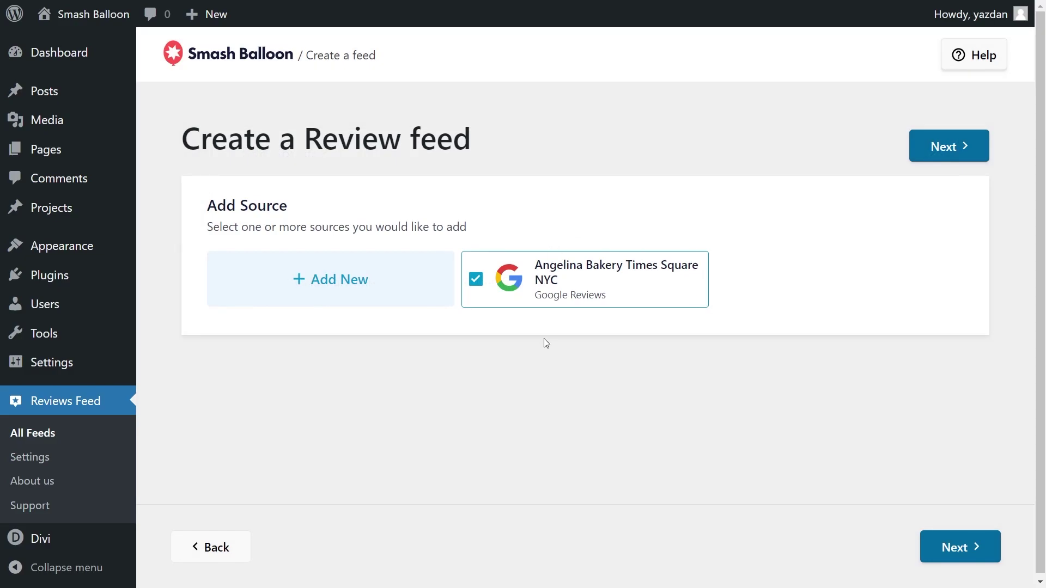
- Continue with the Angelina Bakery source and apply the Simple Cards template to the feed
left_click(926, 158)
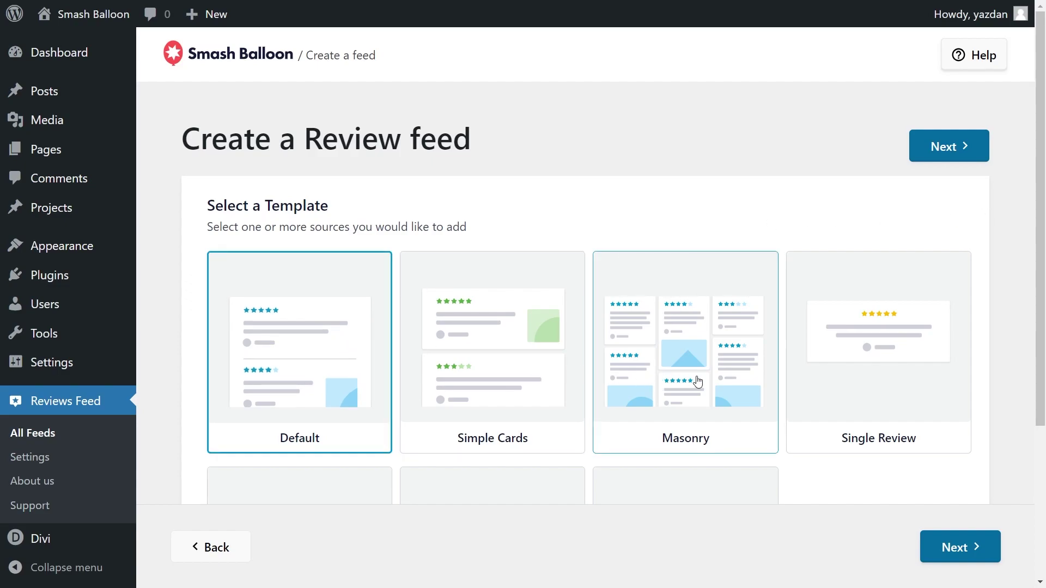
scroll(900, 376, "down", 3)
scroll(900, 375, "down", 1)
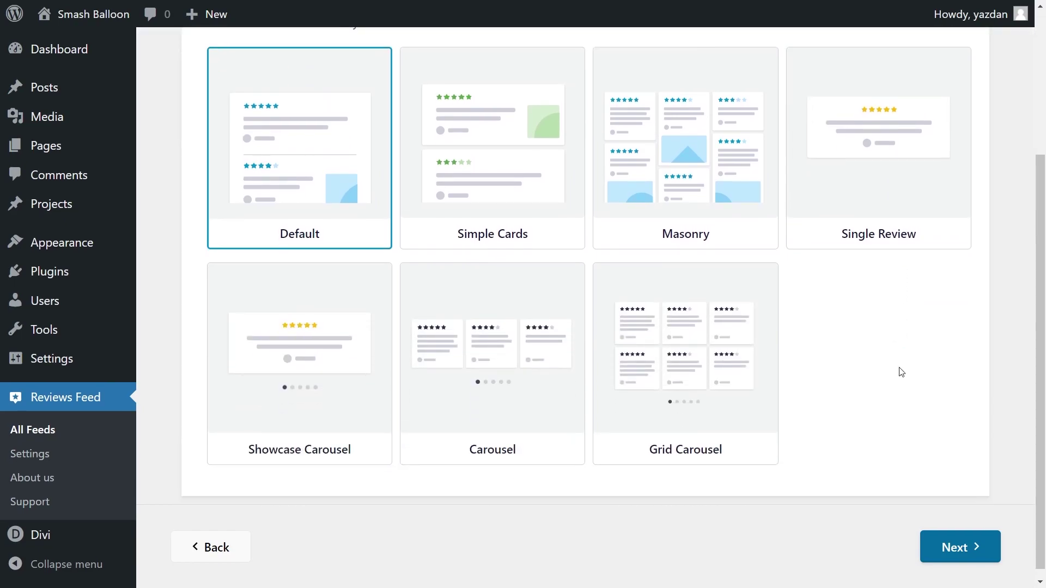
left_click(523, 230)
left_click(984, 559)
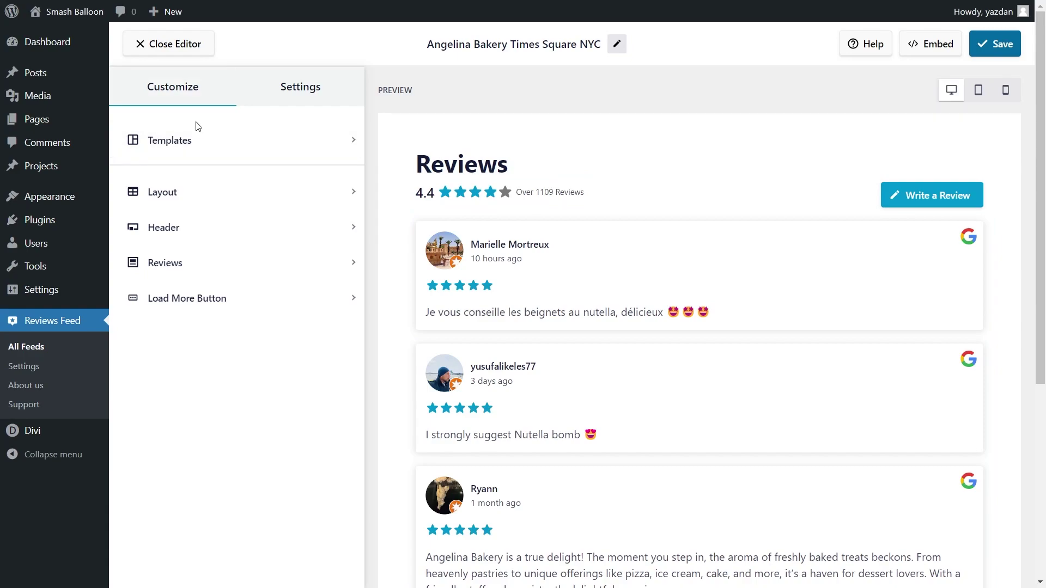
- In the feed's layout settings, try the Masonry and Carousel layouts in the preview and return to List
left_click(189, 192)
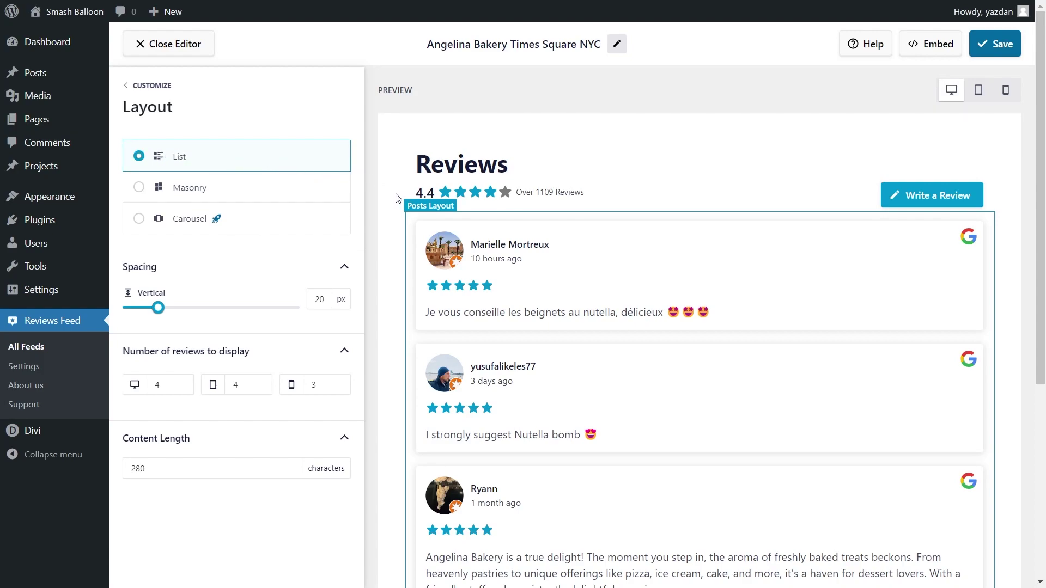
scroll(393, 218, "down", 5)
left_click(275, 192)
scroll(401, 241, "up", 3)
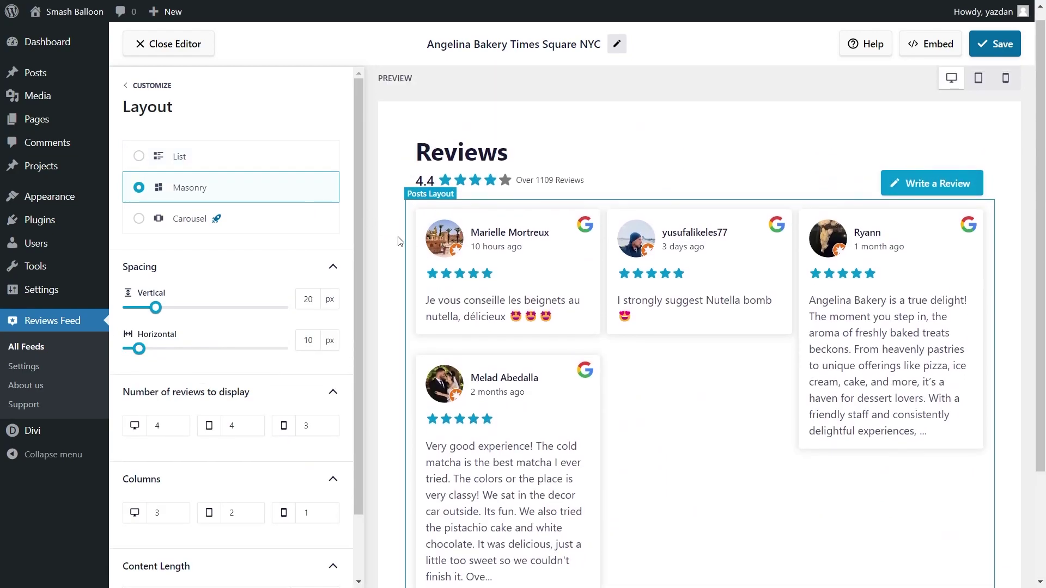
left_click(306, 223)
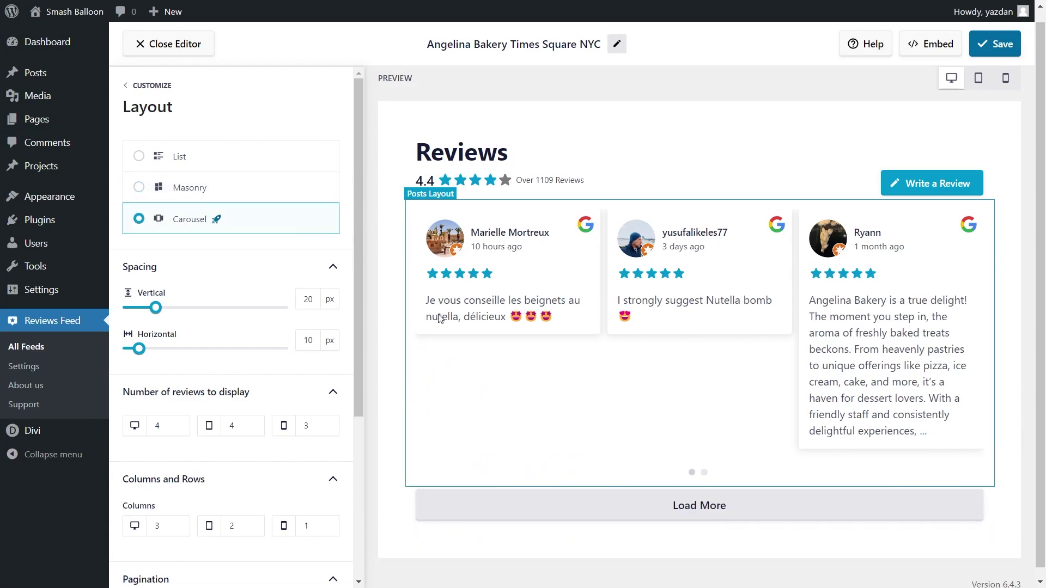
left_click(704, 473)
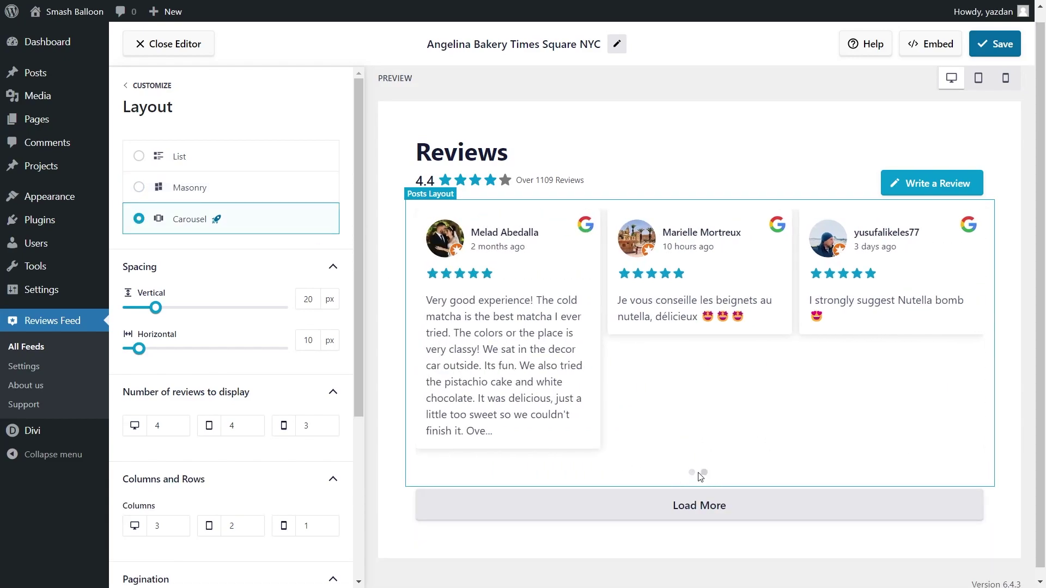
left_click(693, 474)
left_click(282, 165)
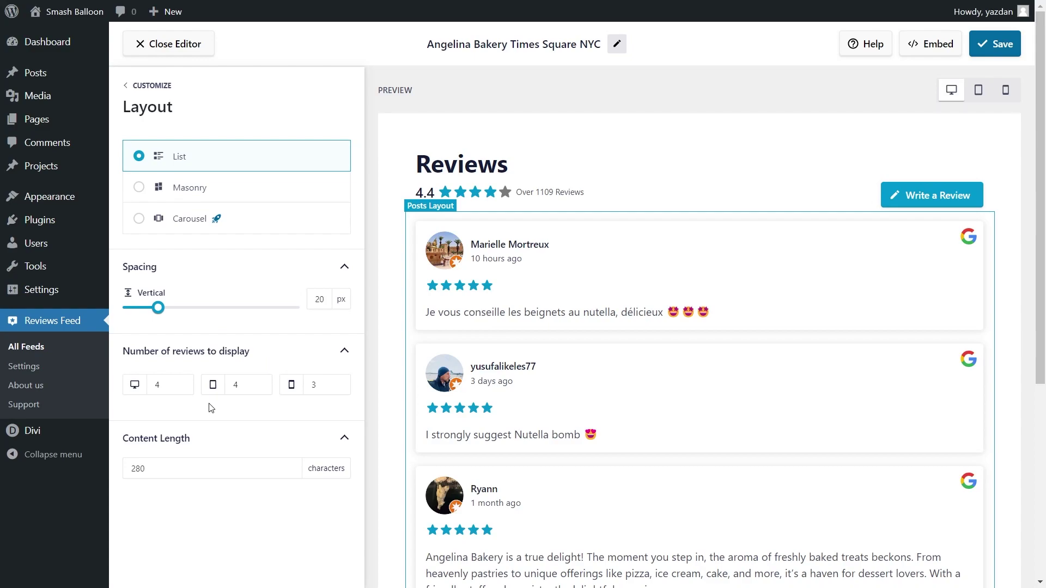
- Try showing 6 reviews on desktop and check the list in the preview
double_click(165, 385)
type("6")
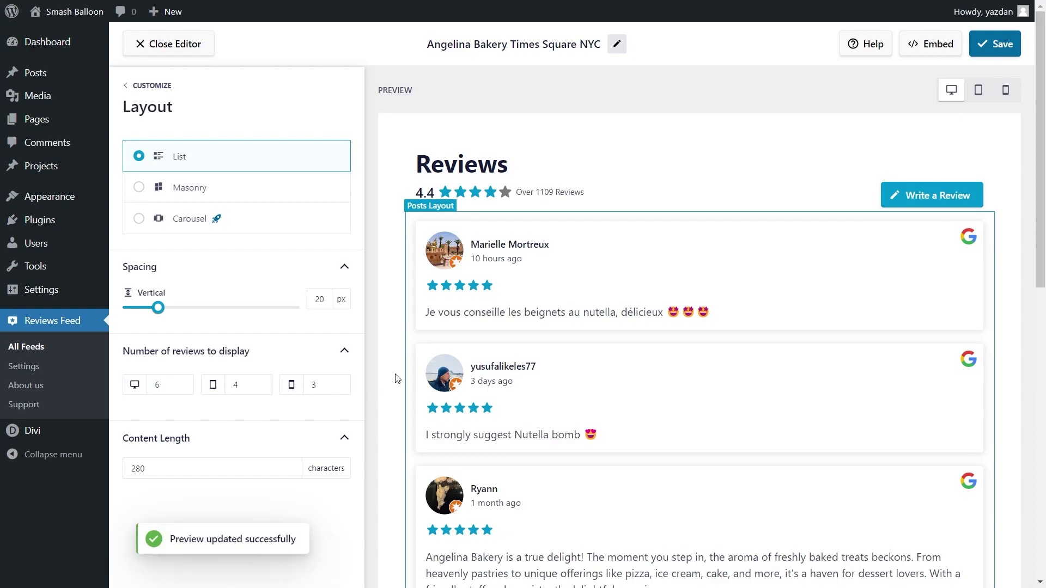
scroll(397, 382, "down", 3)
scroll(397, 382, "down", 3)
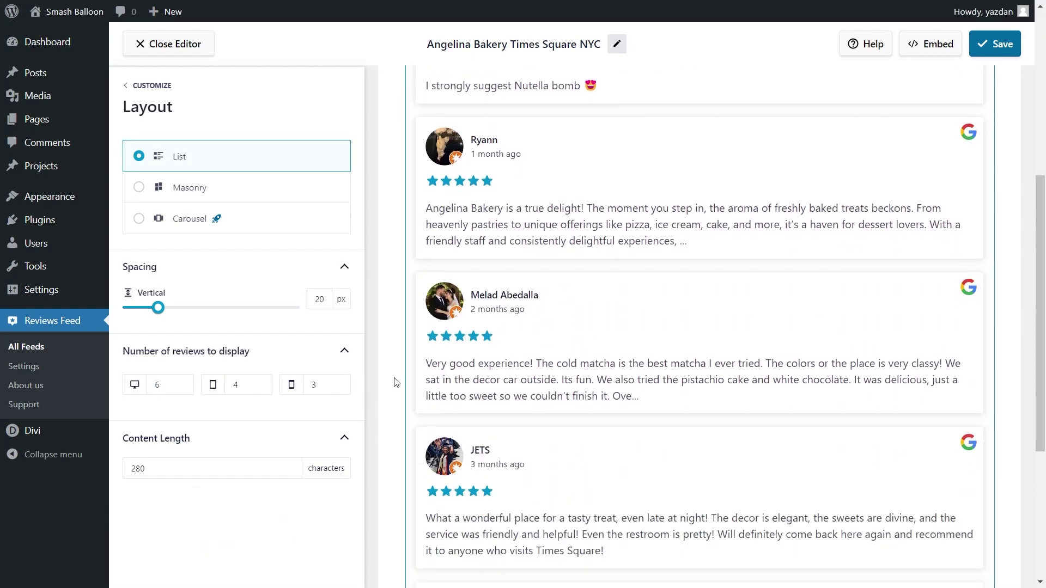
scroll(396, 385, "down", 5)
- Set the number of reviews displayed on desktop to 4 and save the feed
double_click(164, 384)
type("4")
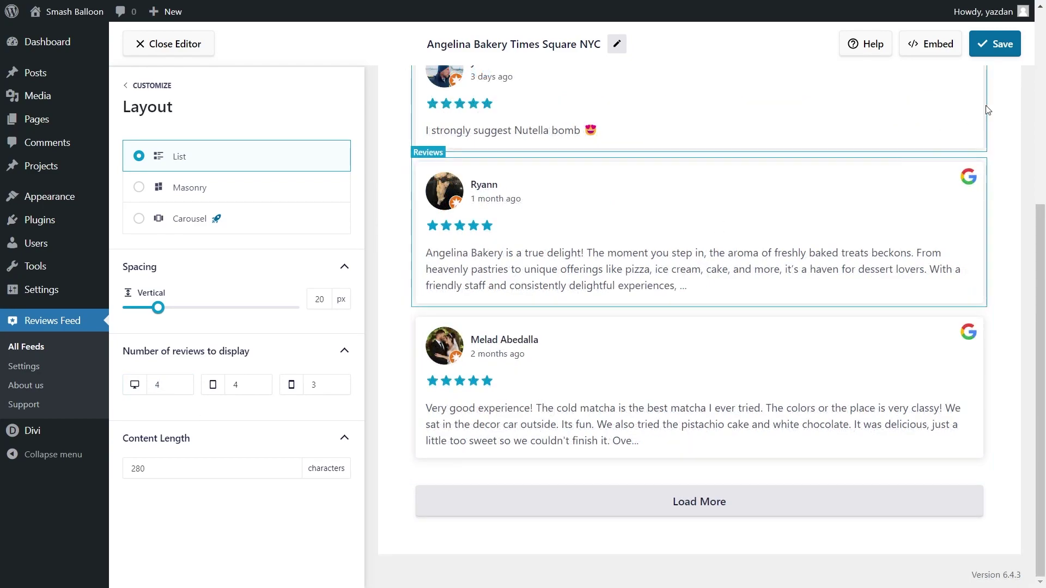
left_click(995, 45)
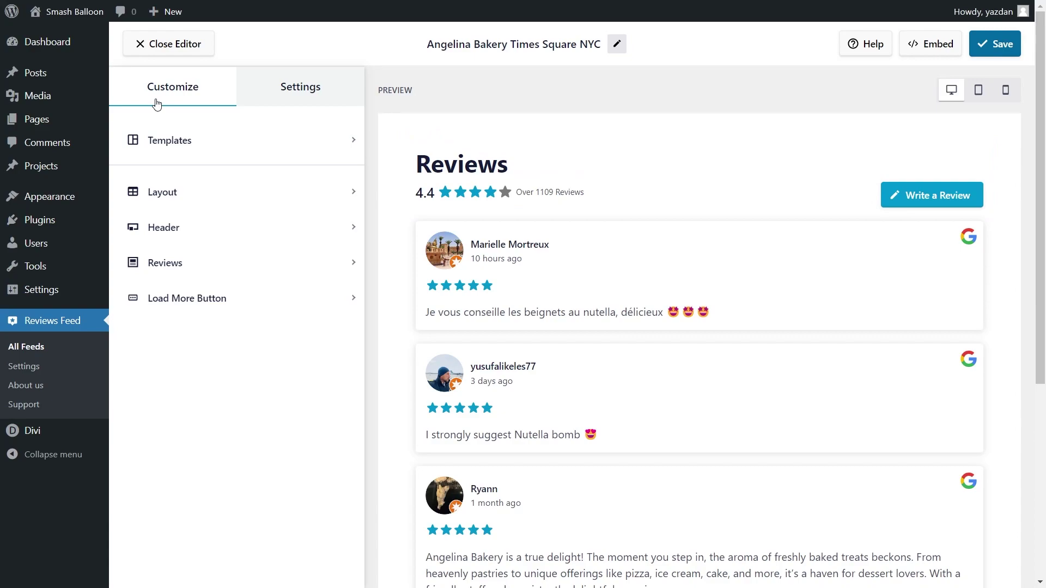
- In the header settings, try hiding the heading, button, average review rating and the whole header, restoring each one
left_click(178, 234)
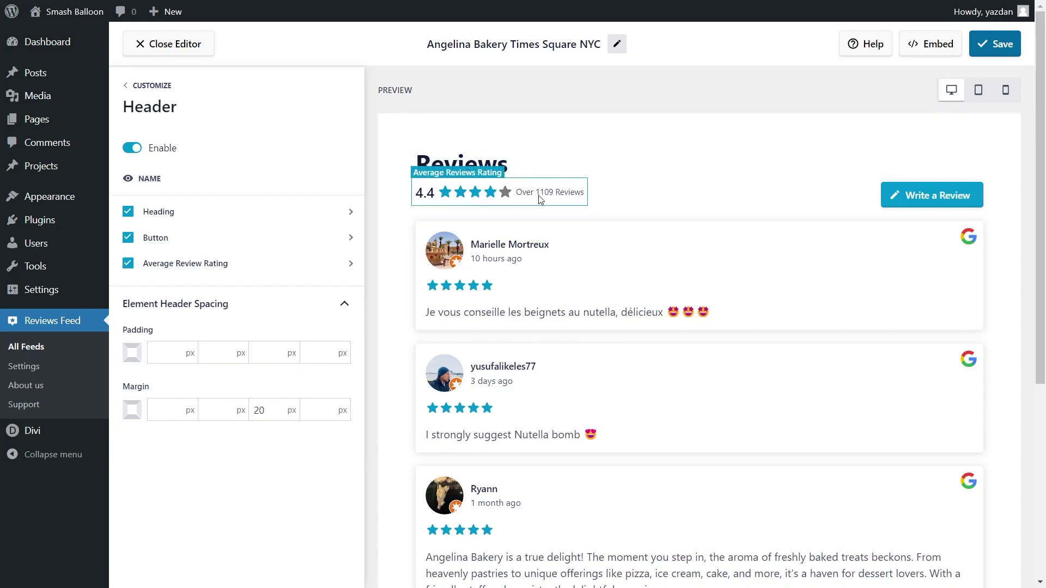
left_click(128, 213)
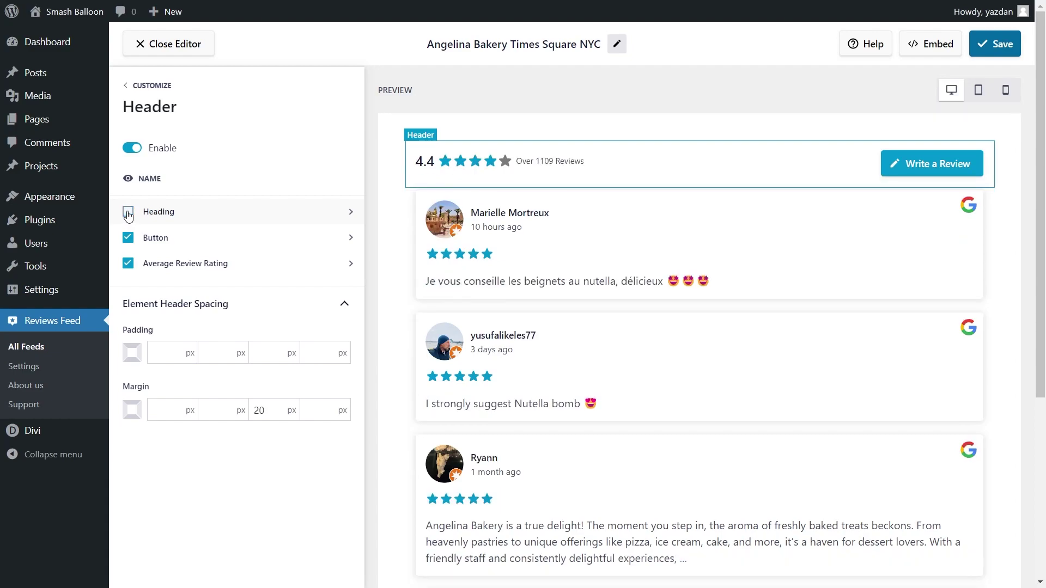
left_click(128, 214)
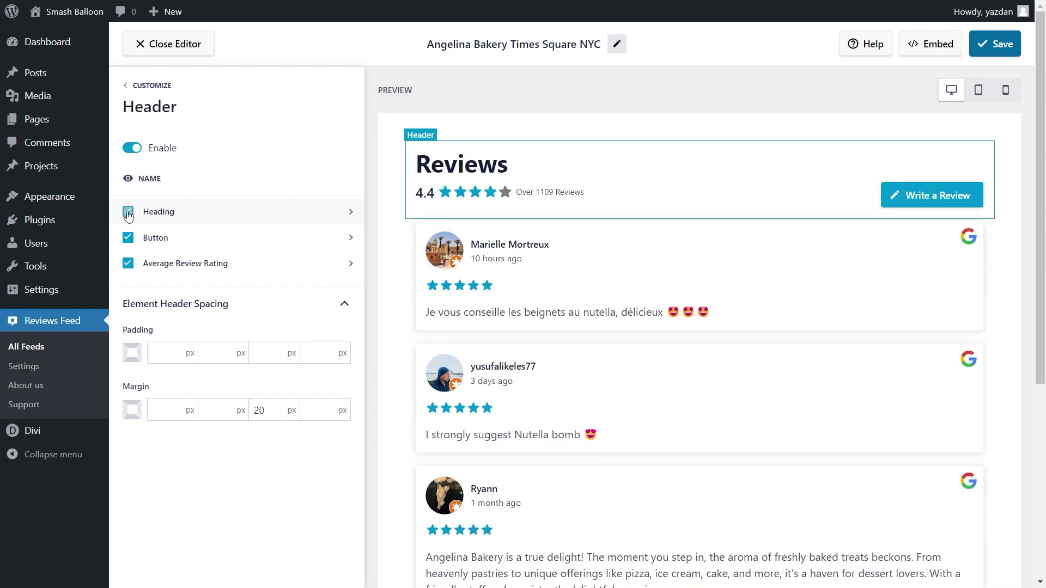
left_click(128, 238)
left_click(129, 265)
left_click(129, 265)
left_click(129, 240)
left_click(132, 148)
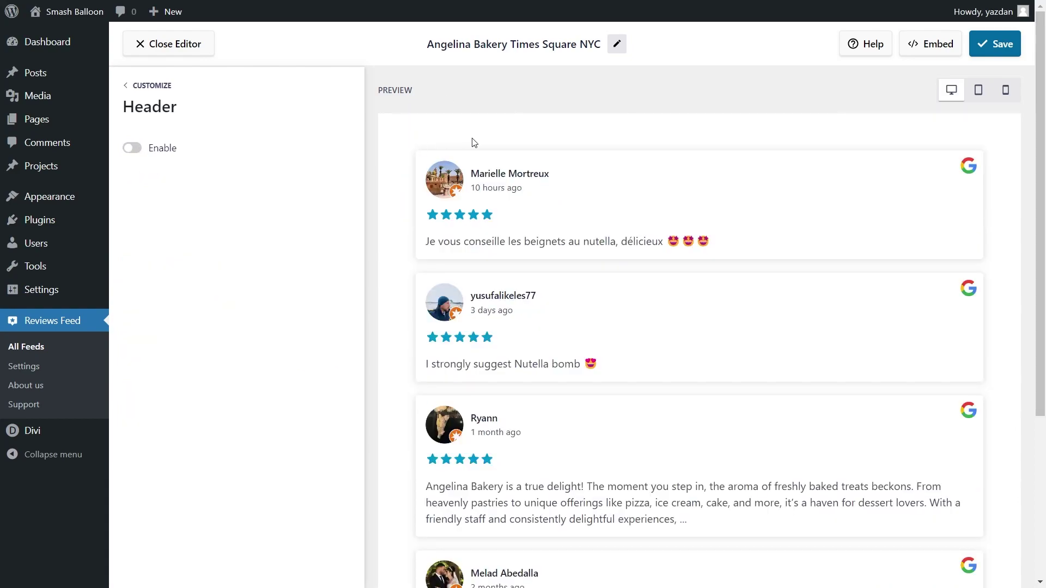
left_click(132, 148)
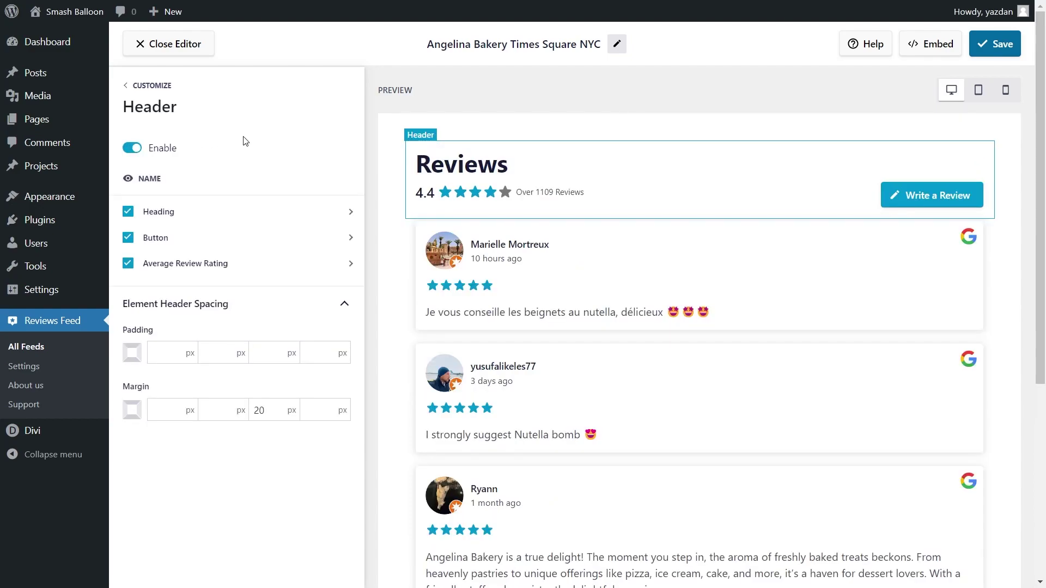
- Save the feed with its current header settings
left_click(987, 46)
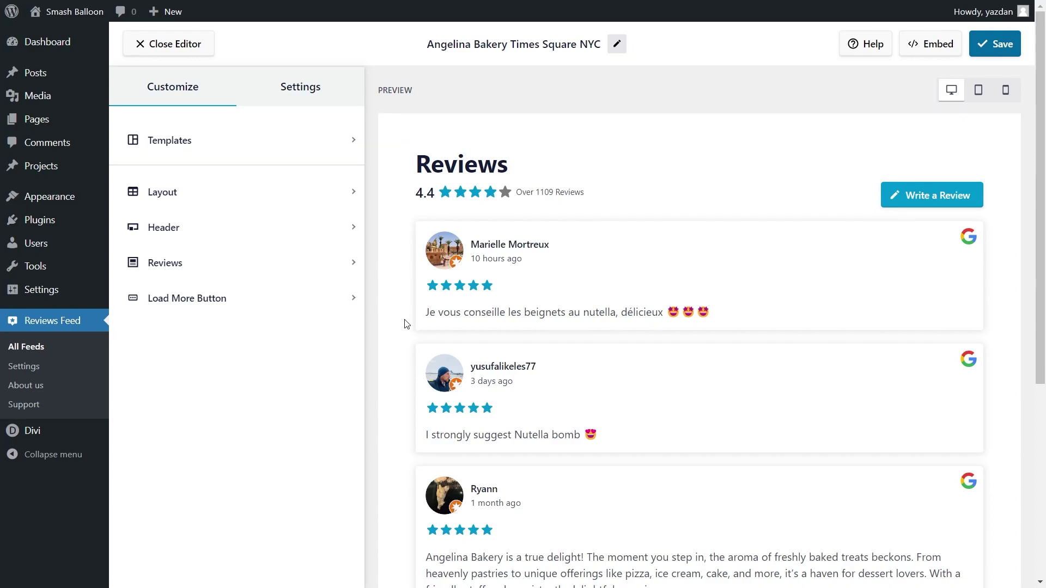
- In the individual review elements, try hiding Author and Date and then Rating, restoring each one
left_click(189, 270)
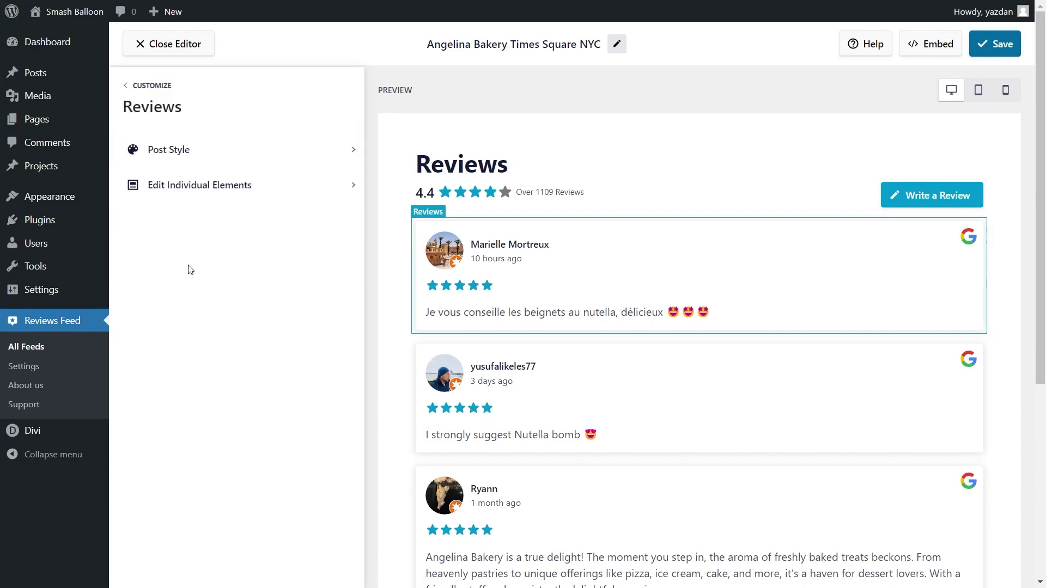
left_click(212, 199)
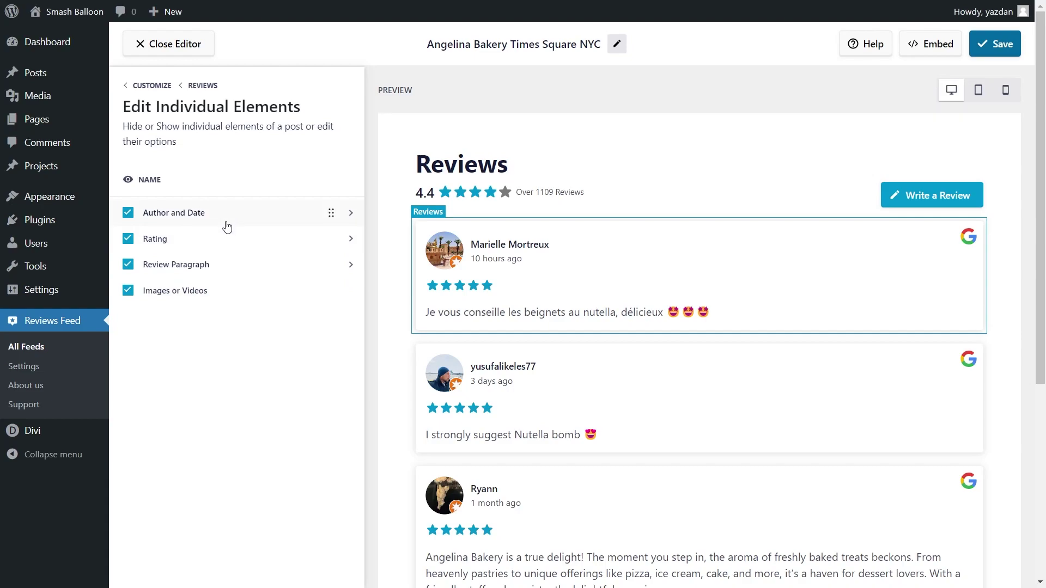
left_click(128, 214)
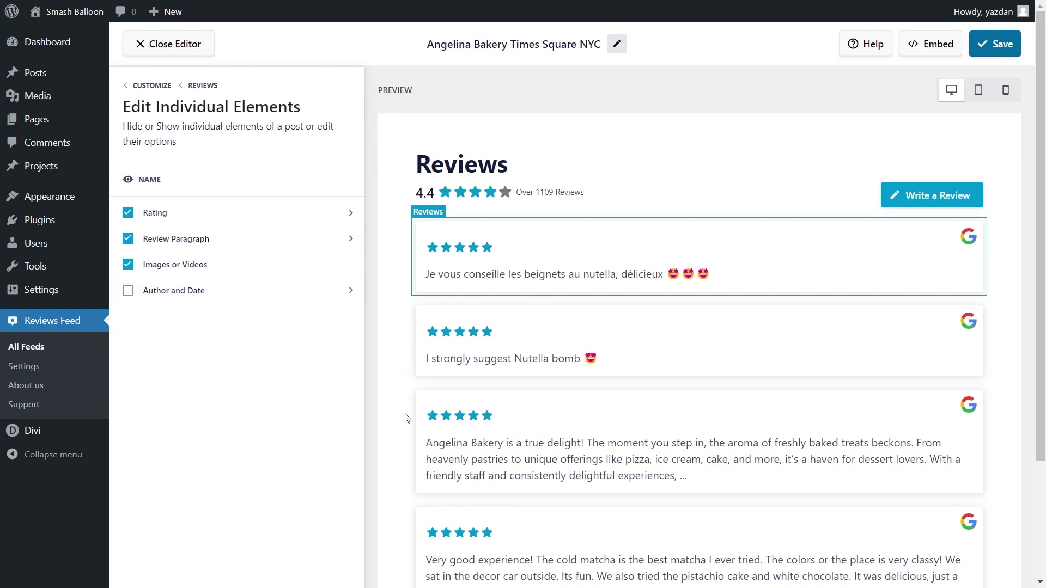
left_click(128, 291)
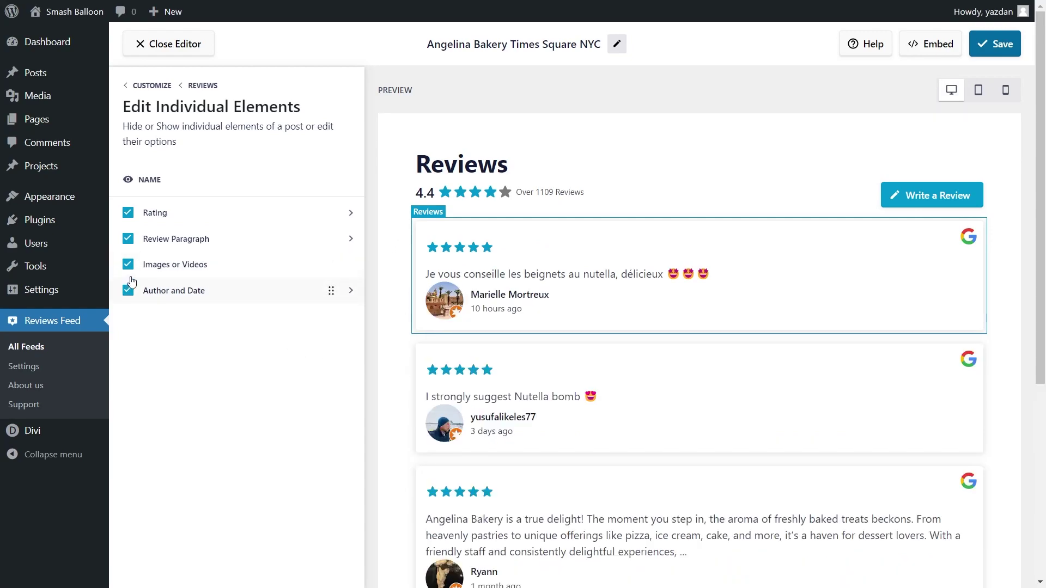
left_click(128, 214)
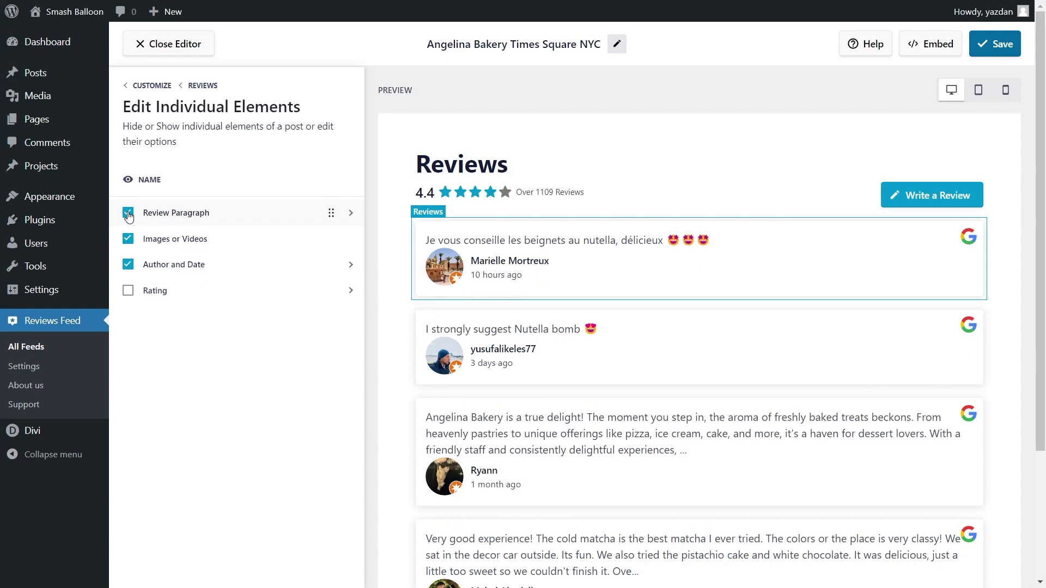
left_click(128, 292)
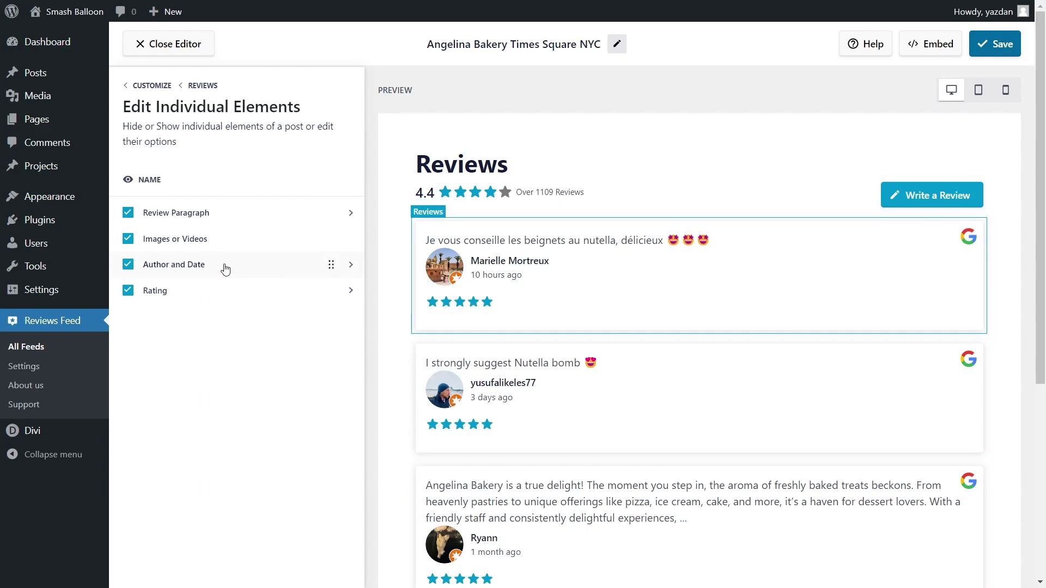
- Reorder the review elements to Author and Date, Rating, Review Paragraph, Images or Videos, and save the feed
left_click_drag(331, 265, 329, 215)
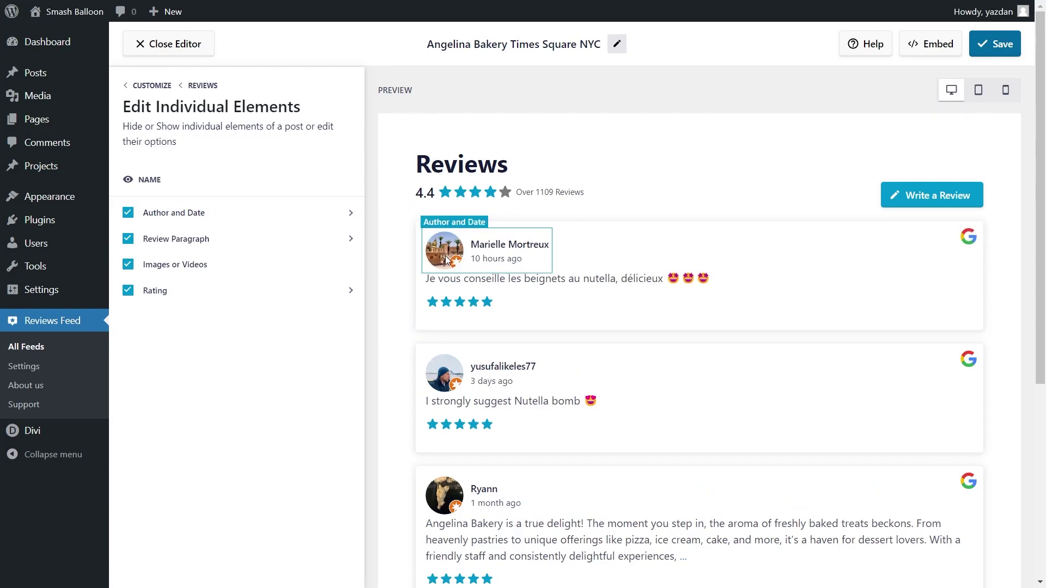
left_click_drag(331, 289, 330, 229)
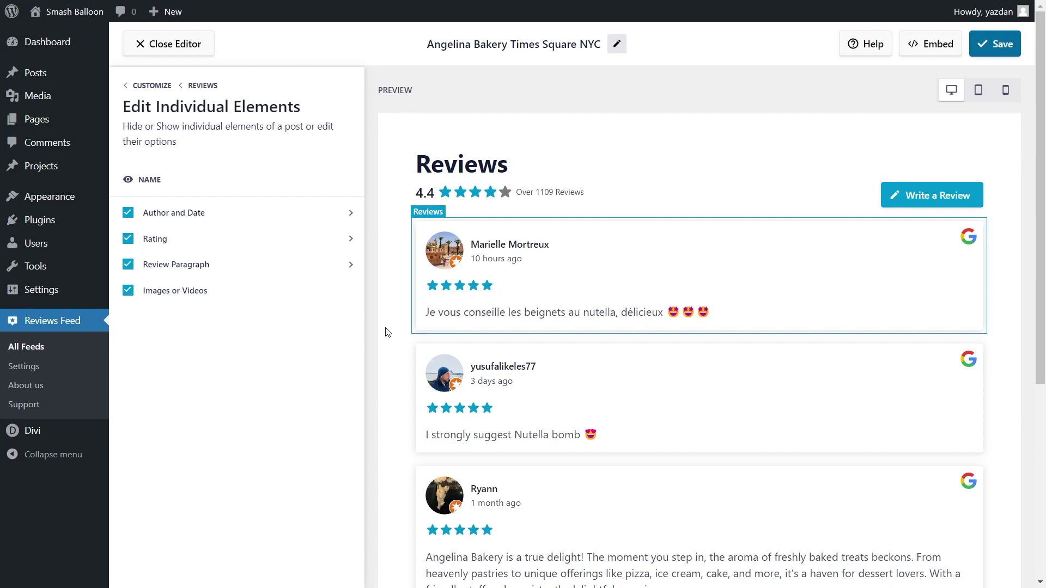
left_click(1001, 43)
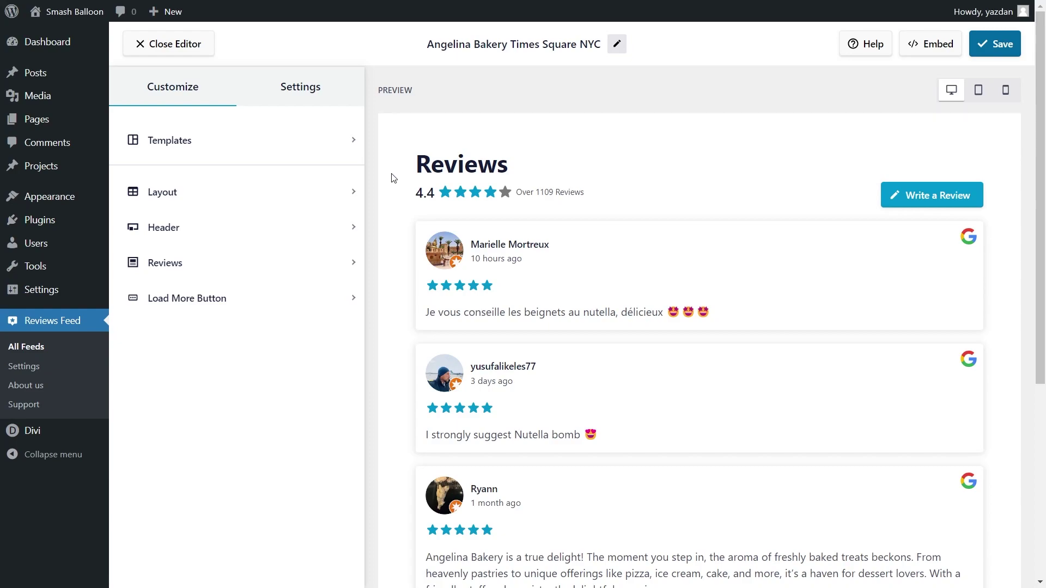
- Try enabling moderation for the feed with the Allow List and Block List modes, and turn it off again
left_click(304, 95)
left_click(229, 245)
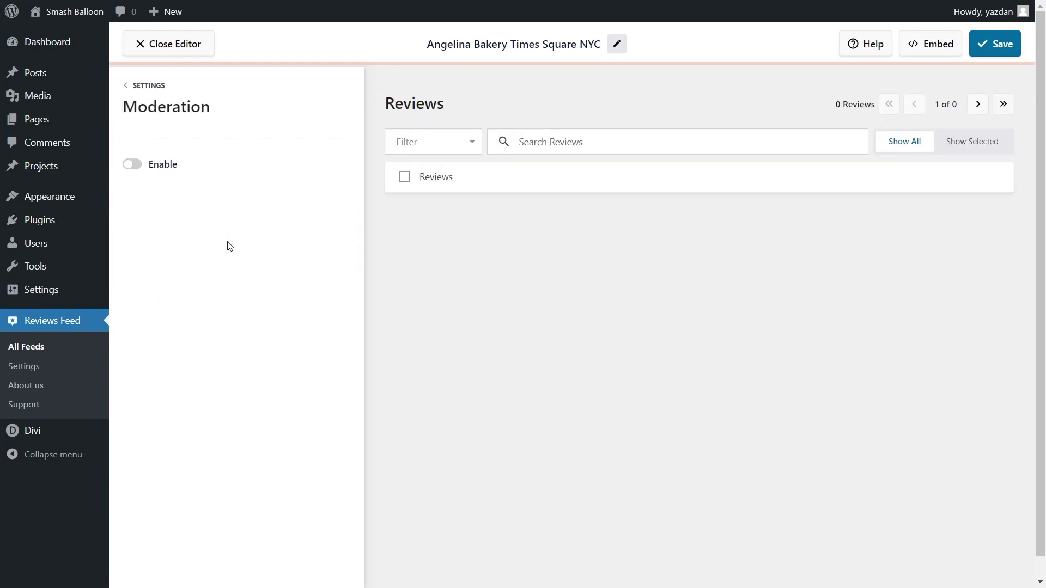
left_click(133, 166)
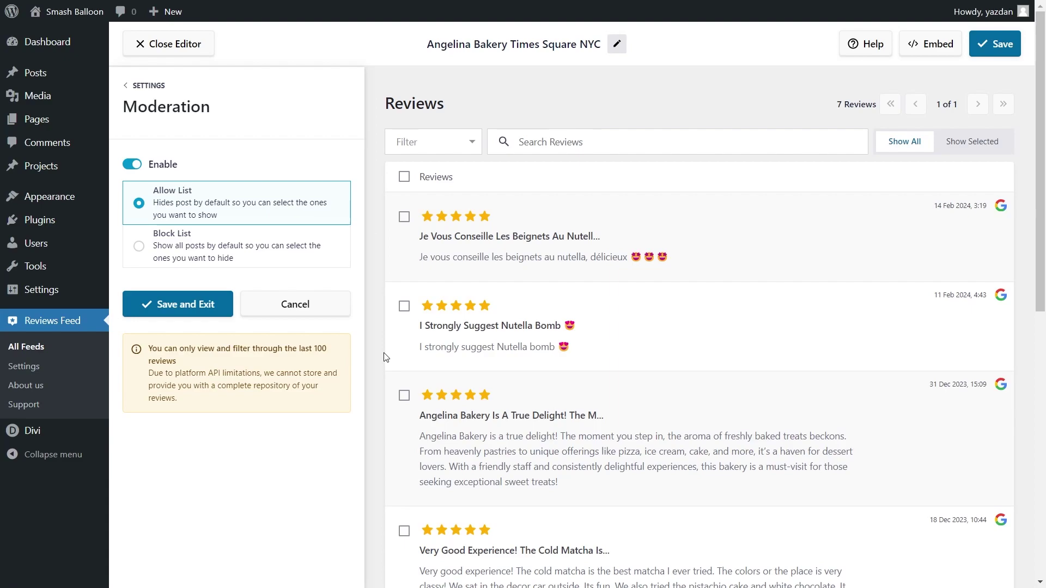
left_click(281, 259)
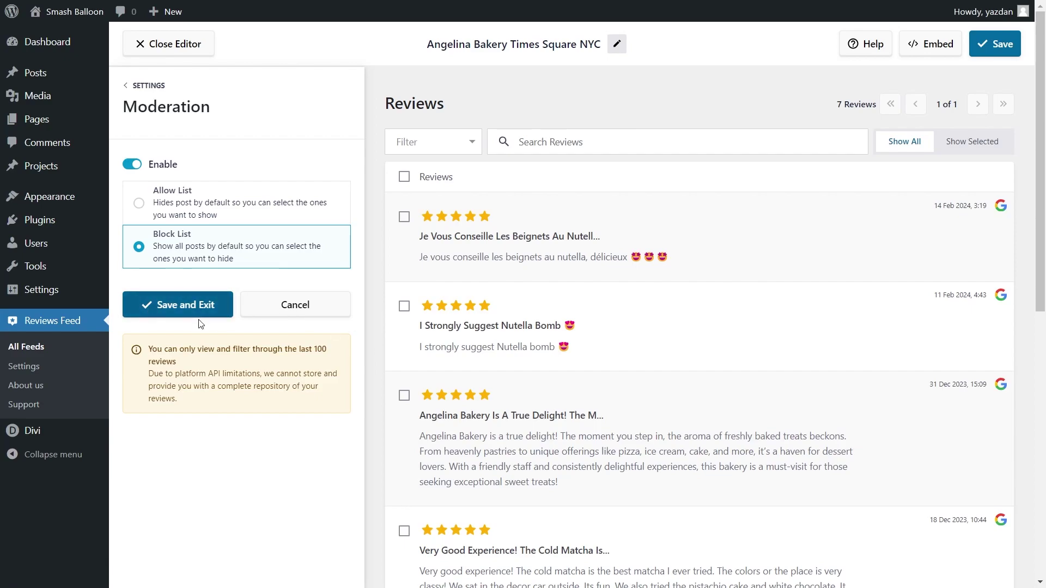
left_click(135, 166)
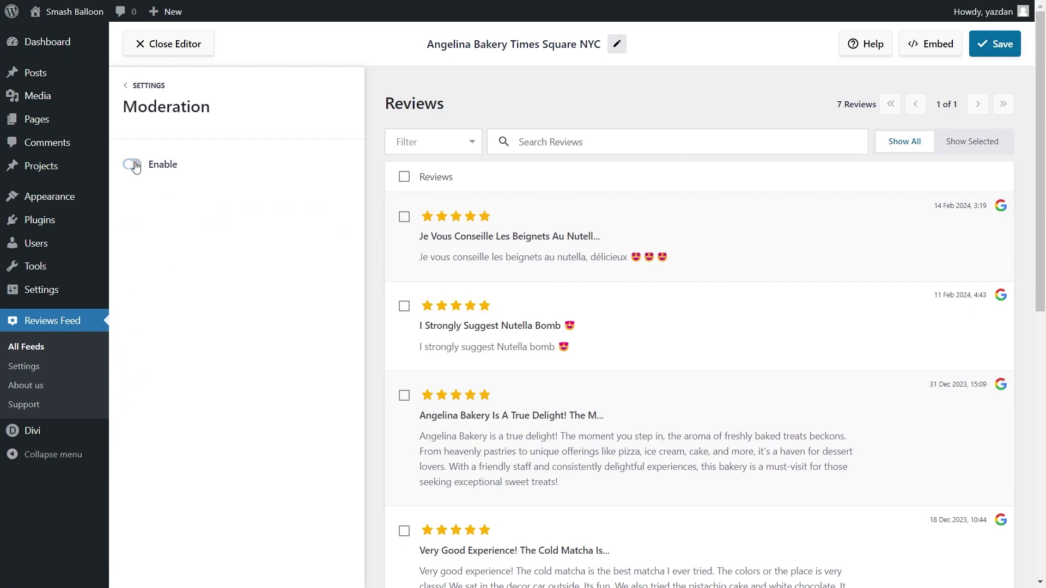
left_click(148, 87)
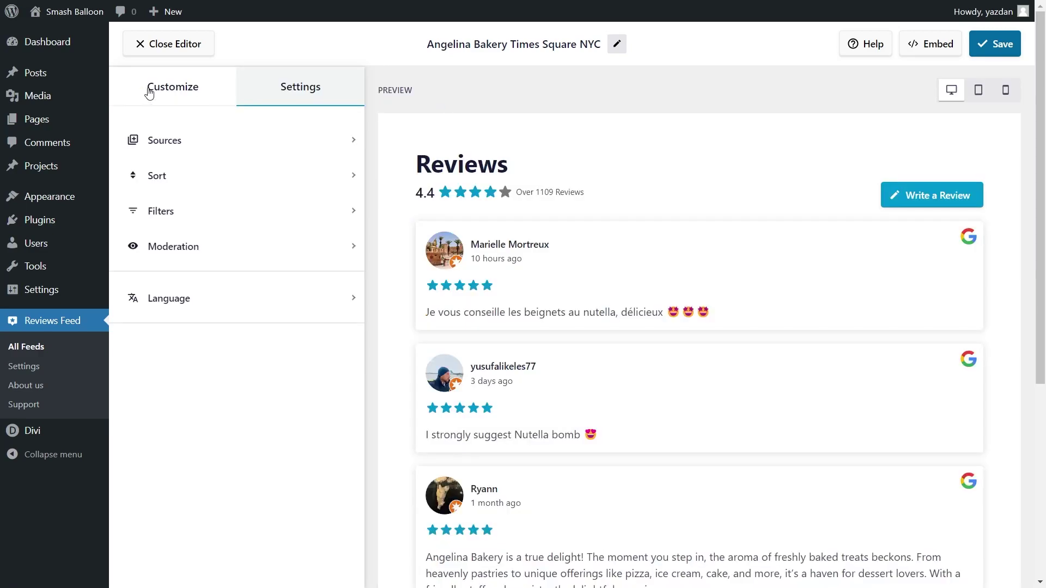
- Look through the feed's filters by star rating, words and character count, and save the feed
left_click(177, 210)
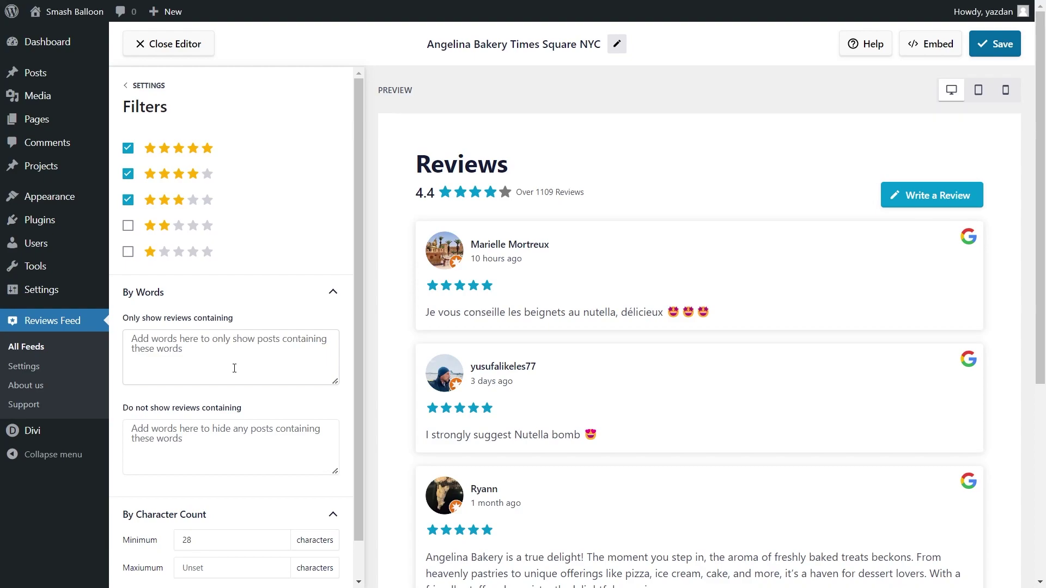
scroll(234, 392, "down", 1)
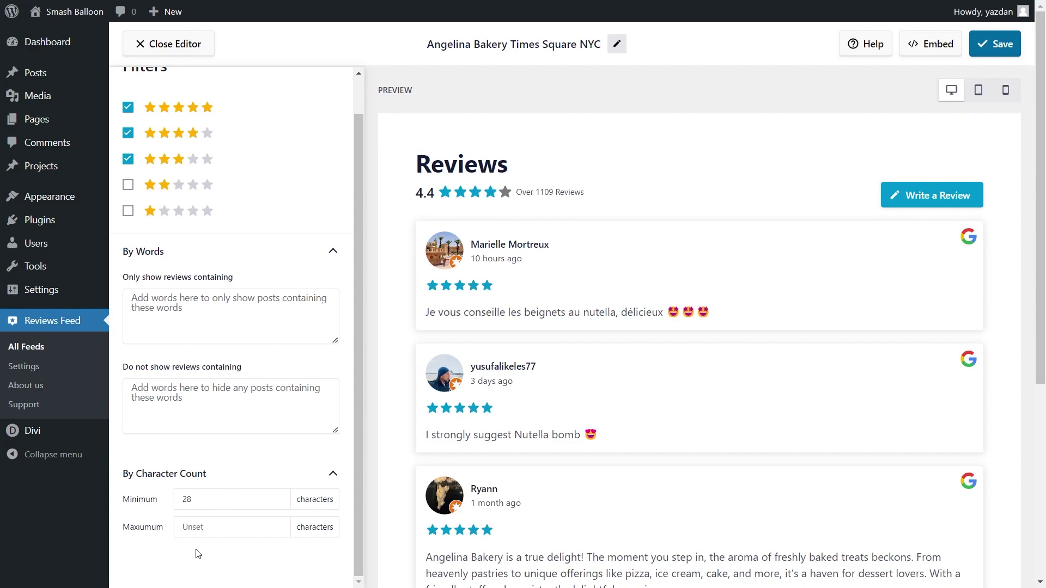
left_click(997, 45)
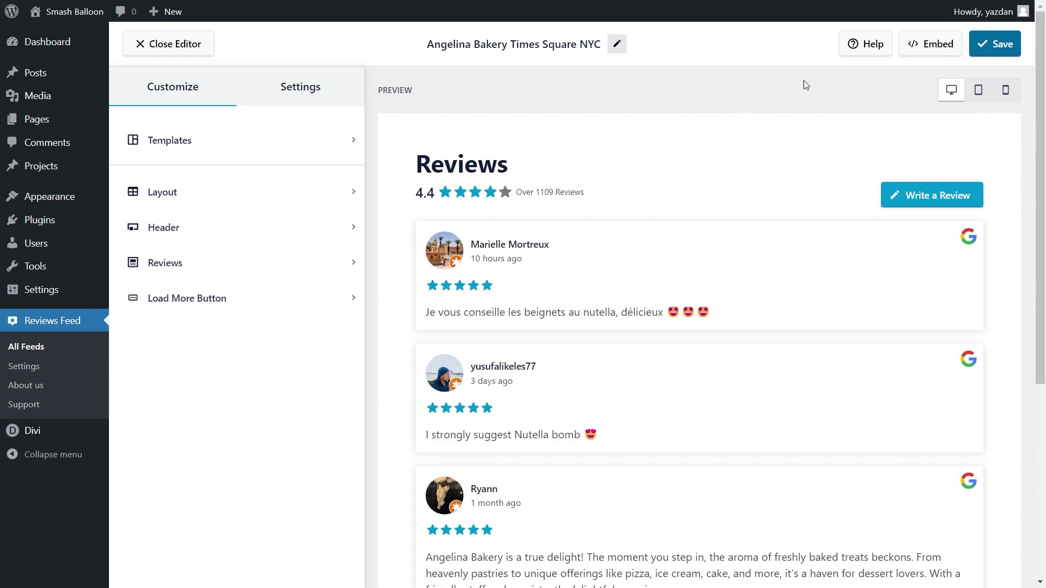
- Copy the feed's embed shortcode, choose Honolulu as the page to add it to, and open that page in the Divi Builder
left_click(918, 52)
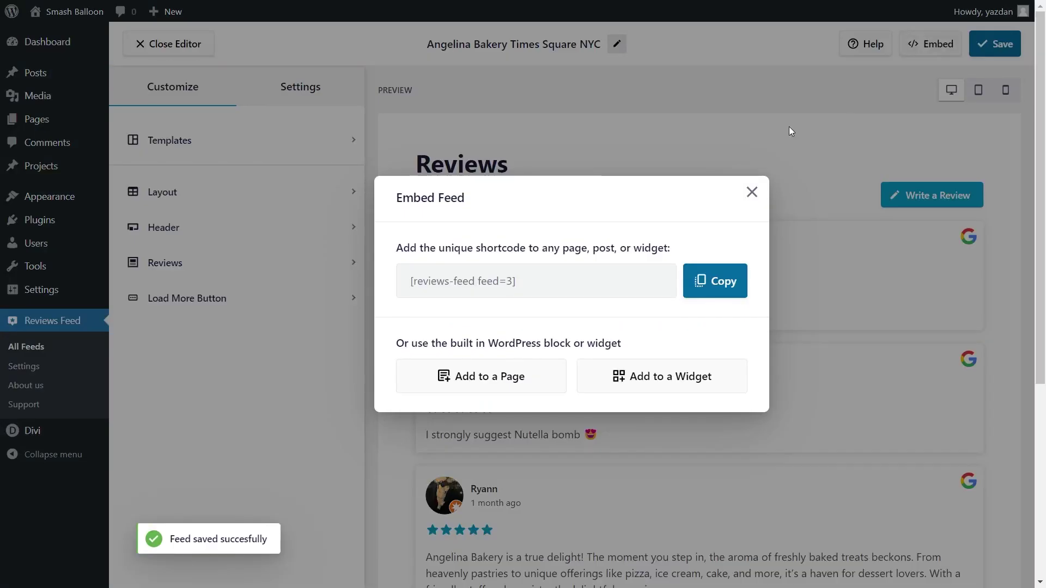
left_click(712, 282)
left_click(451, 385)
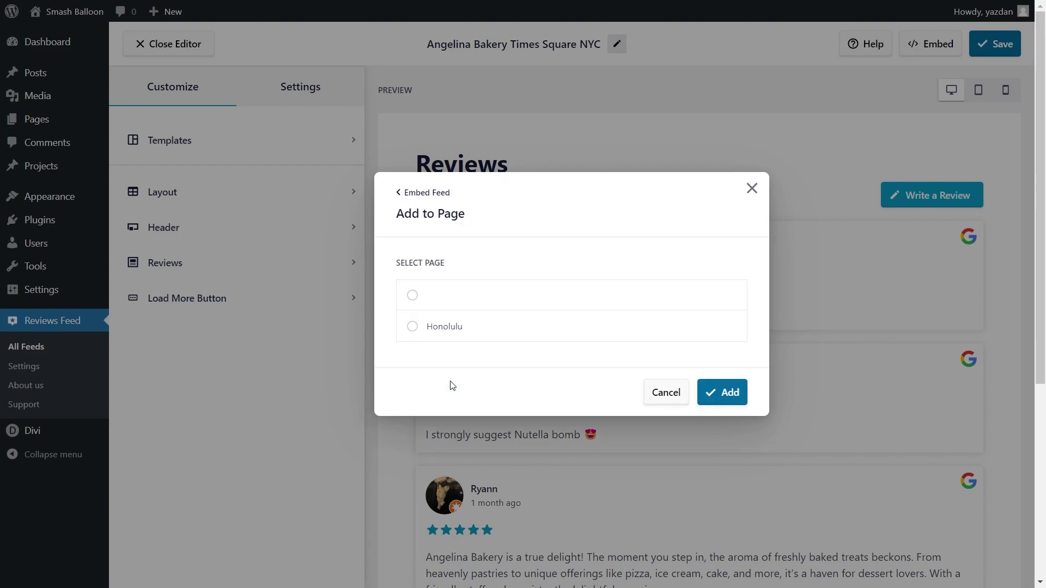
left_click(453, 327)
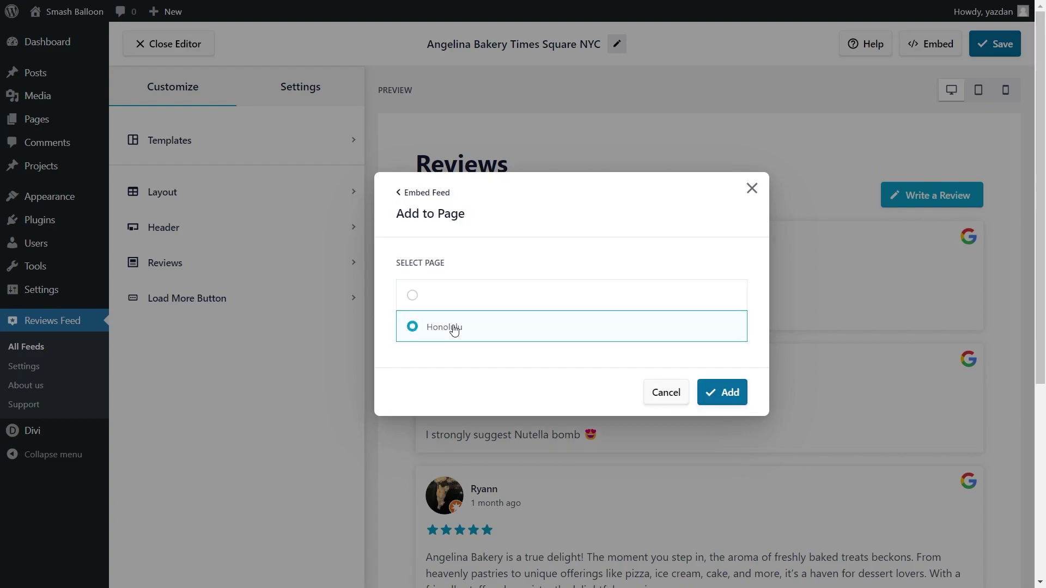
left_click(714, 392)
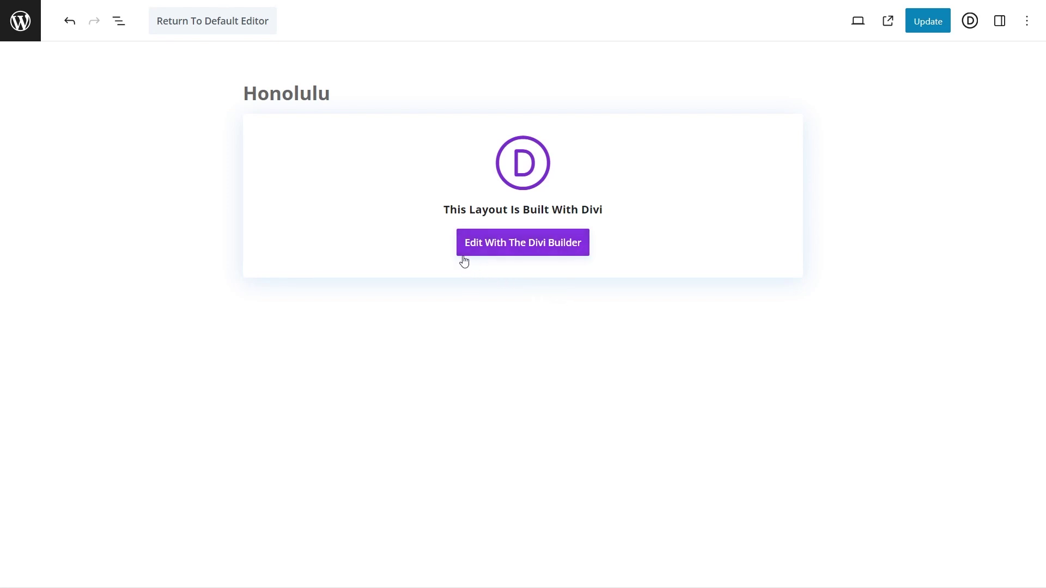
left_click(544, 255)
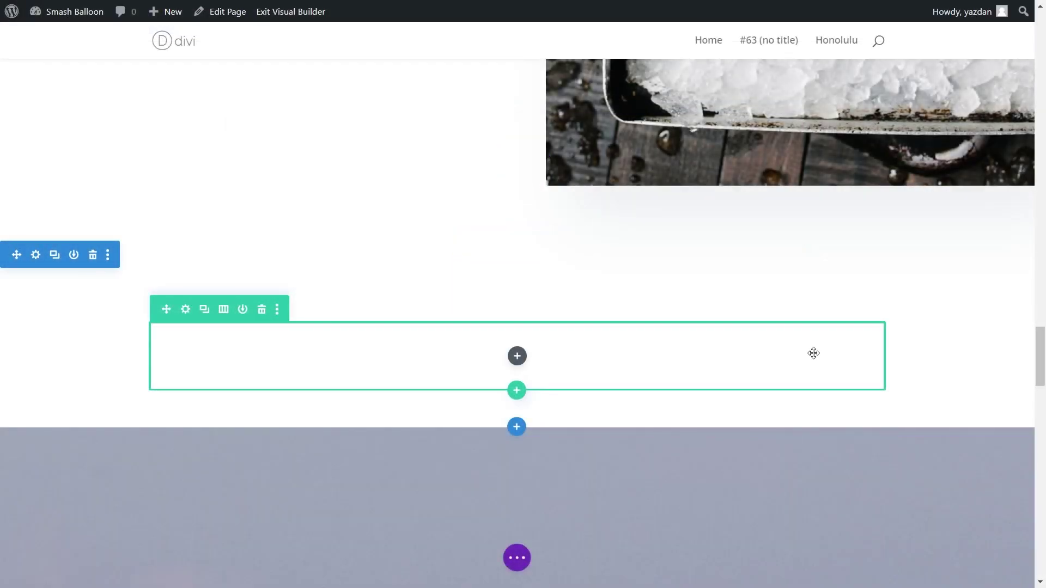
- Insert a Code module containing the shortcode [reviews-feed feed=3] into the empty row below the ice image
left_click(518, 357)
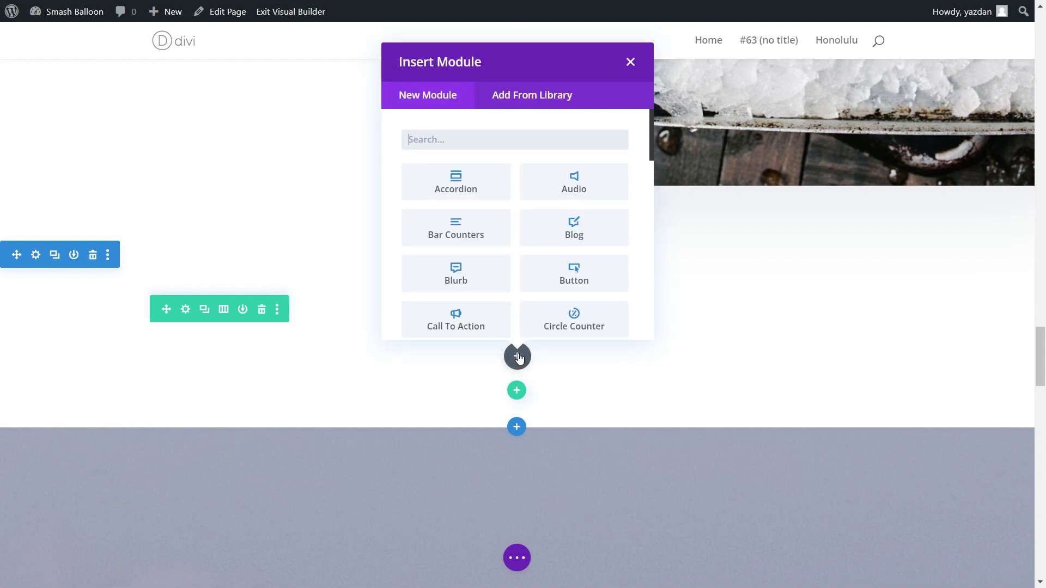
type("Code")
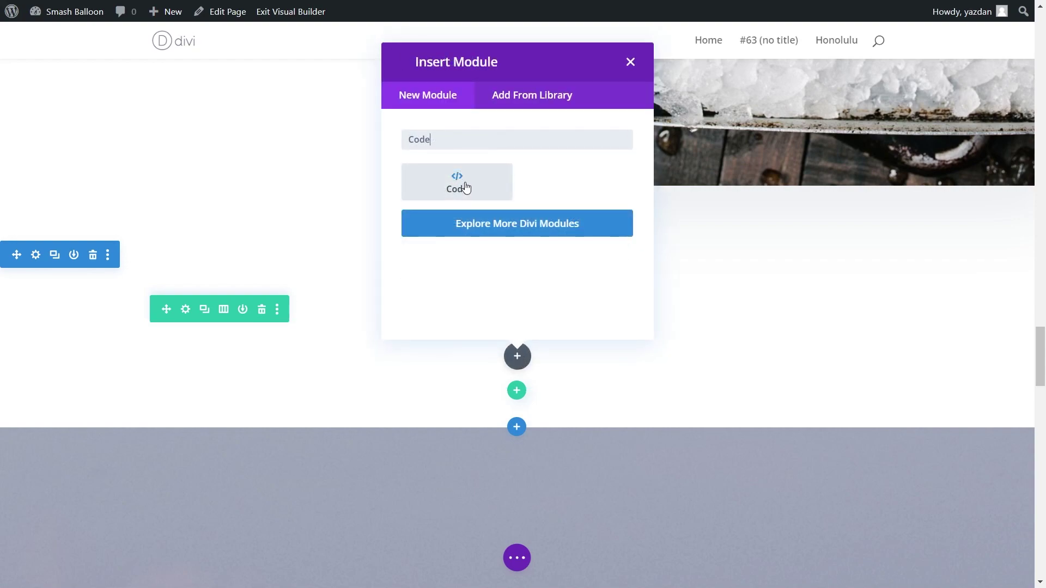
left_click(465, 182)
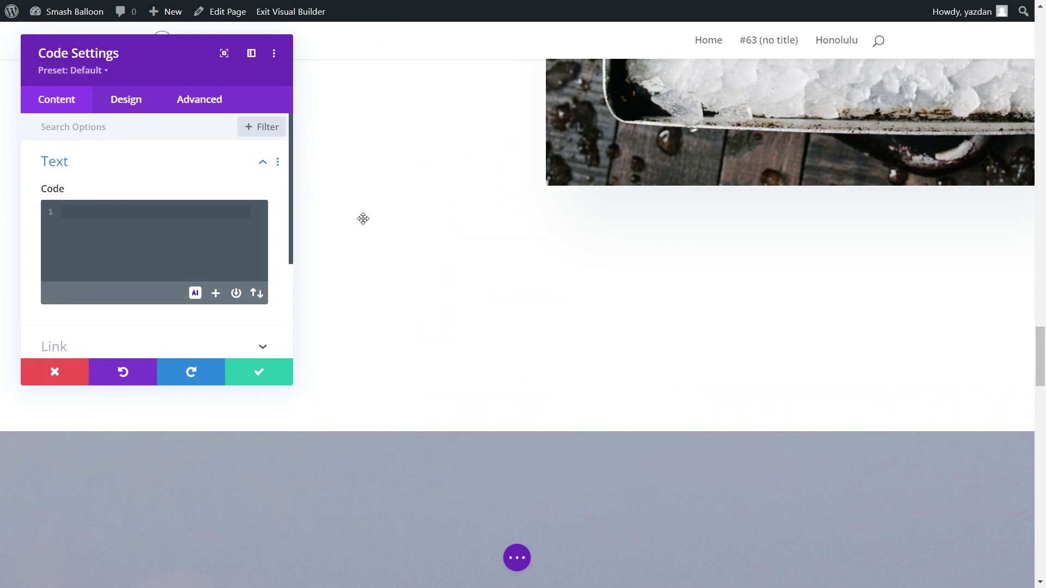
key("ctrl+v")
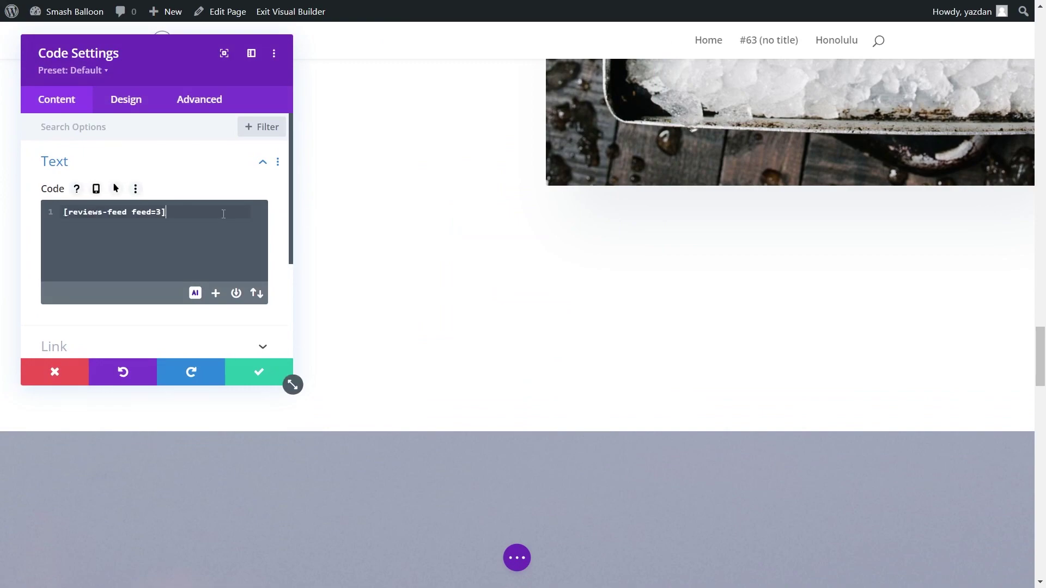
left_click(258, 372)
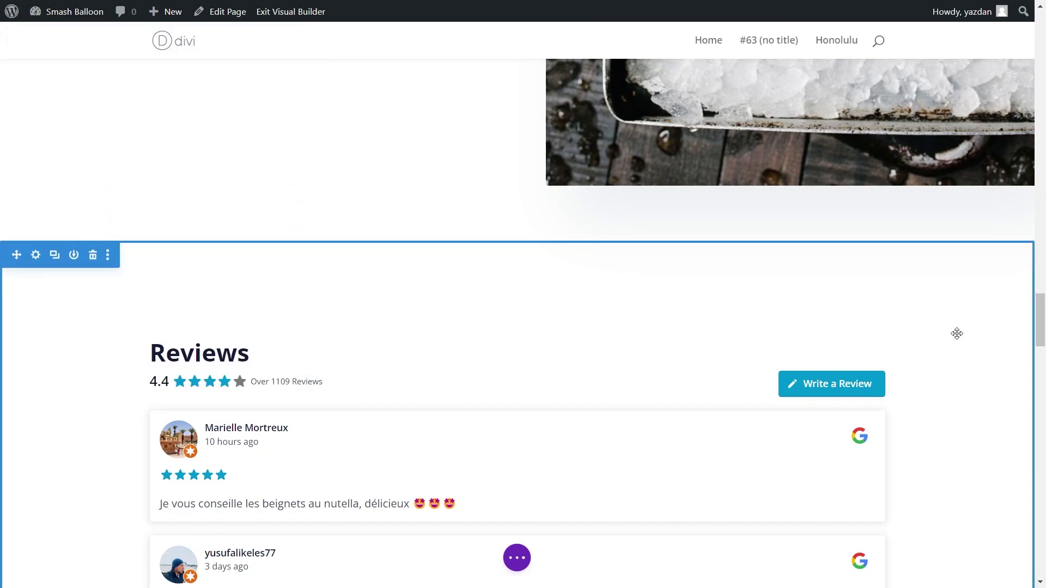
- Check the embedded reviews in the Honolulu page, save the page and exit the visual builder
scroll(957, 334, "down", 5)
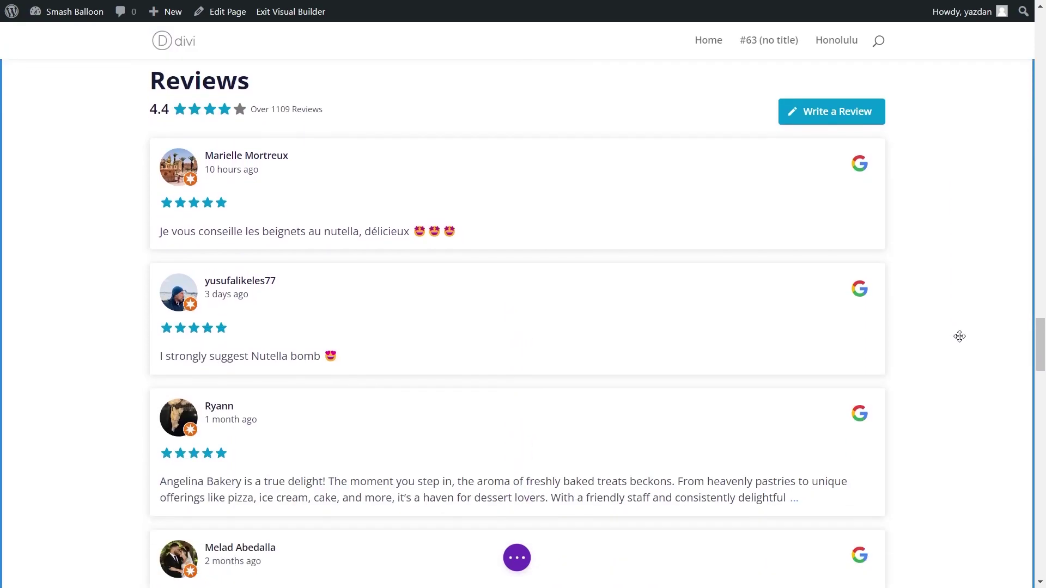
left_click(517, 558)
left_click(989, 558)
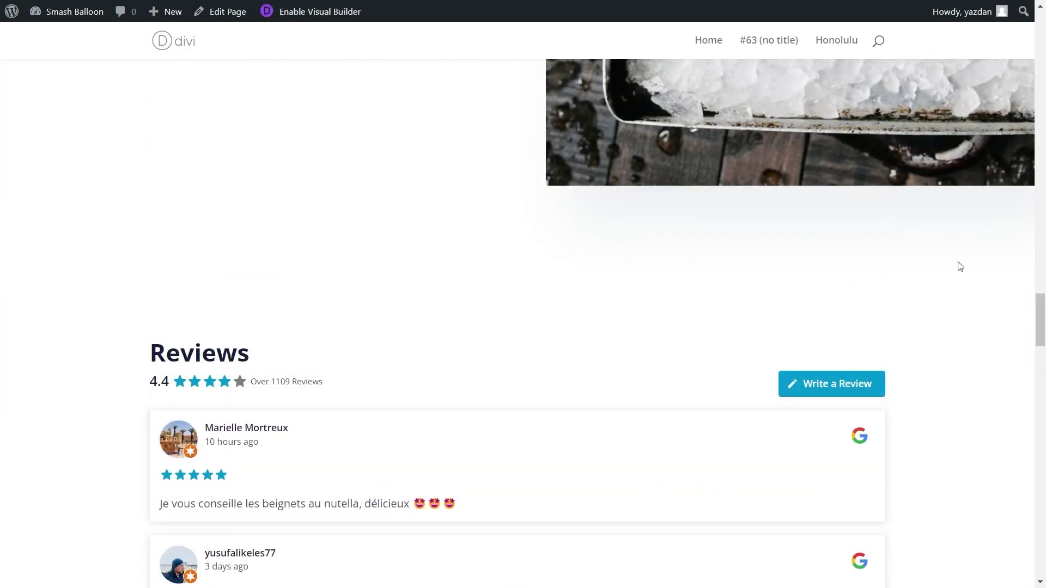
- On the live Honolulu page, examine the reviews feed, try its Write a Review button and load more reviews
scroll(960, 266, "down", 5)
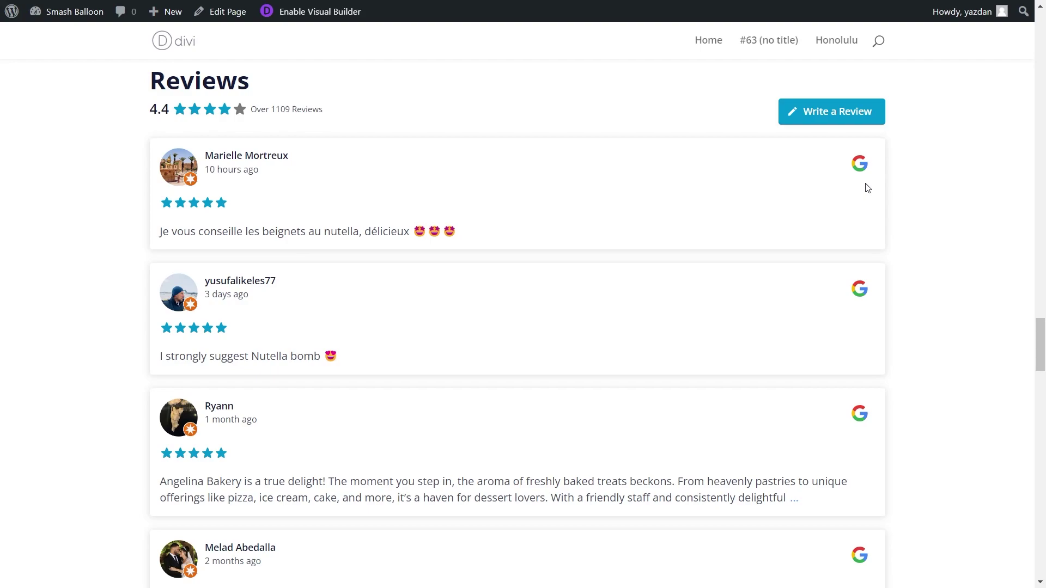
scroll(287, 159, "up", 1)
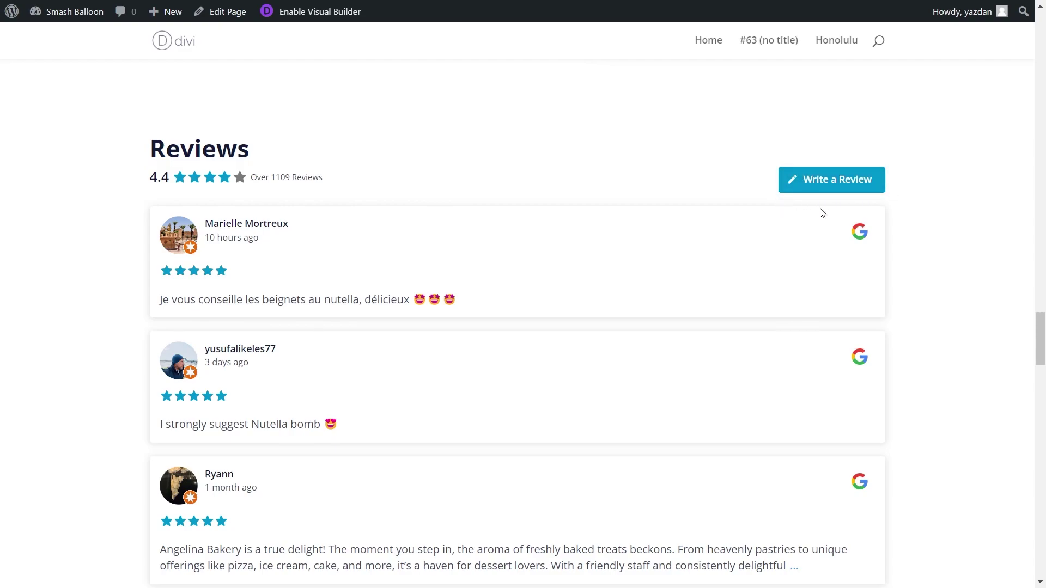
left_click(824, 184)
scroll(903, 380, "down", 5)
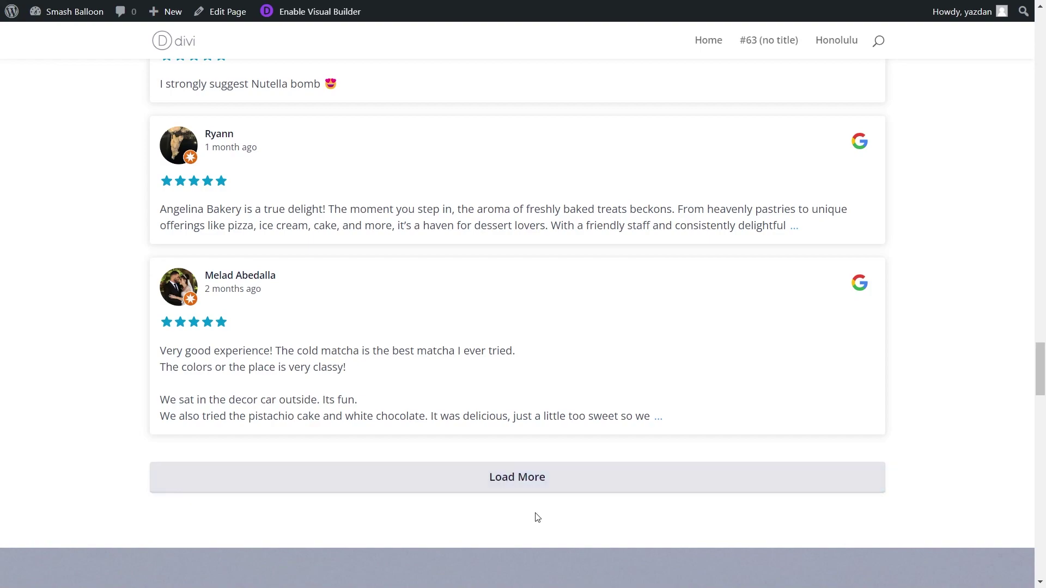
left_click(536, 483)
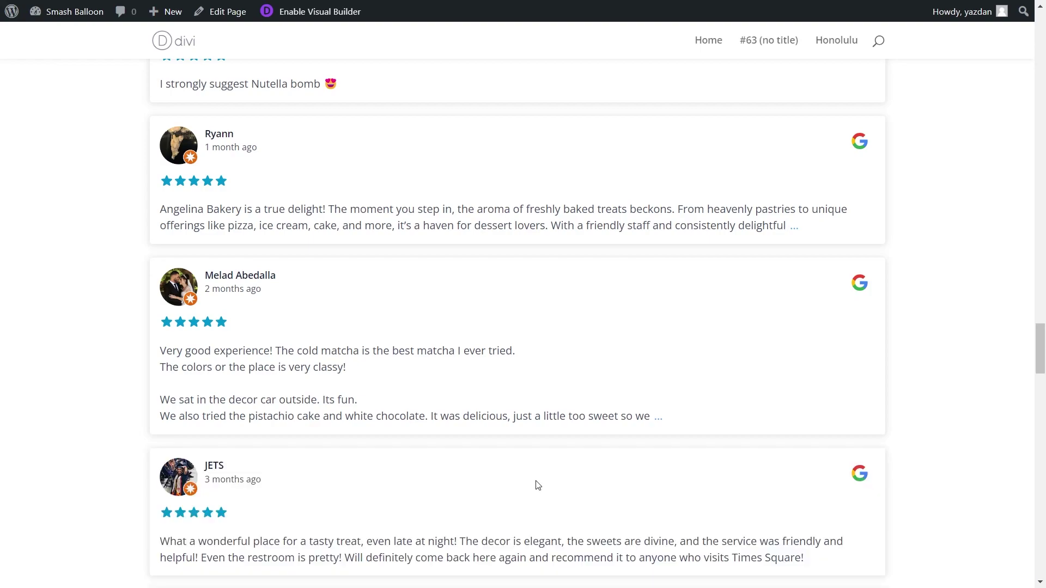
scroll(670, 462, "down", 5)
scroll(939, 435, "down", 1)
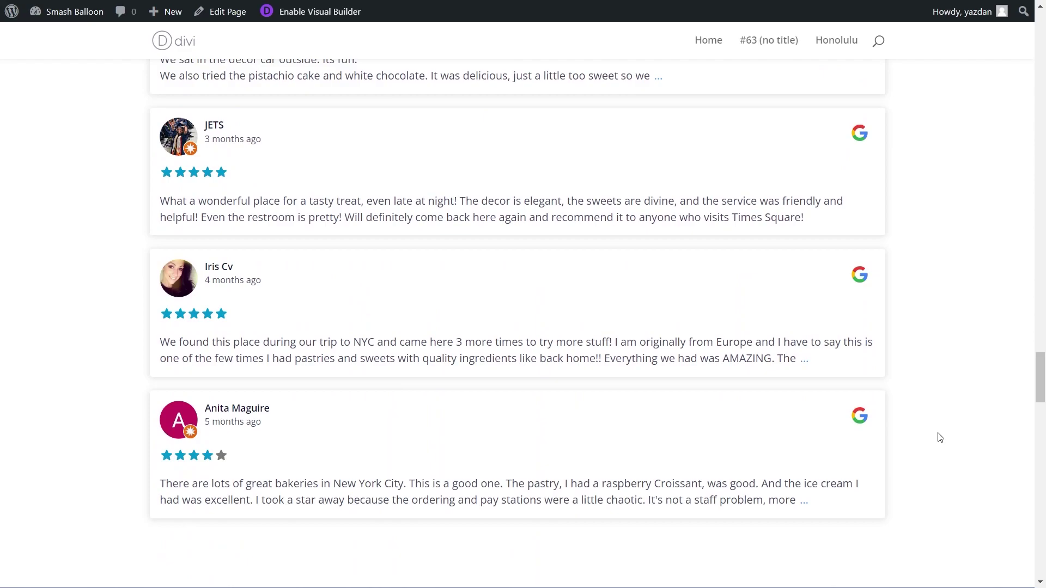
scroll(940, 437, "up", 10)
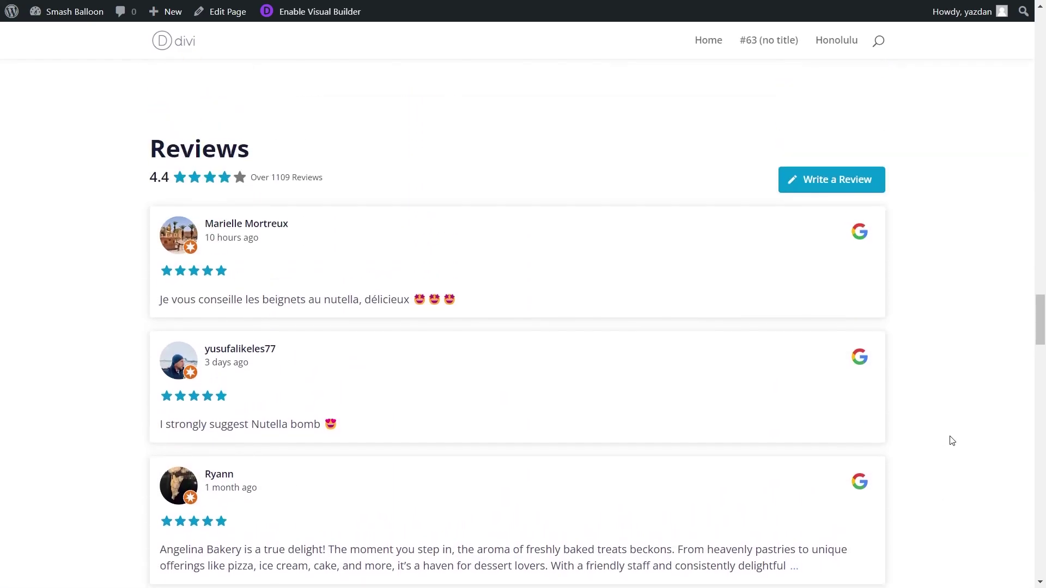